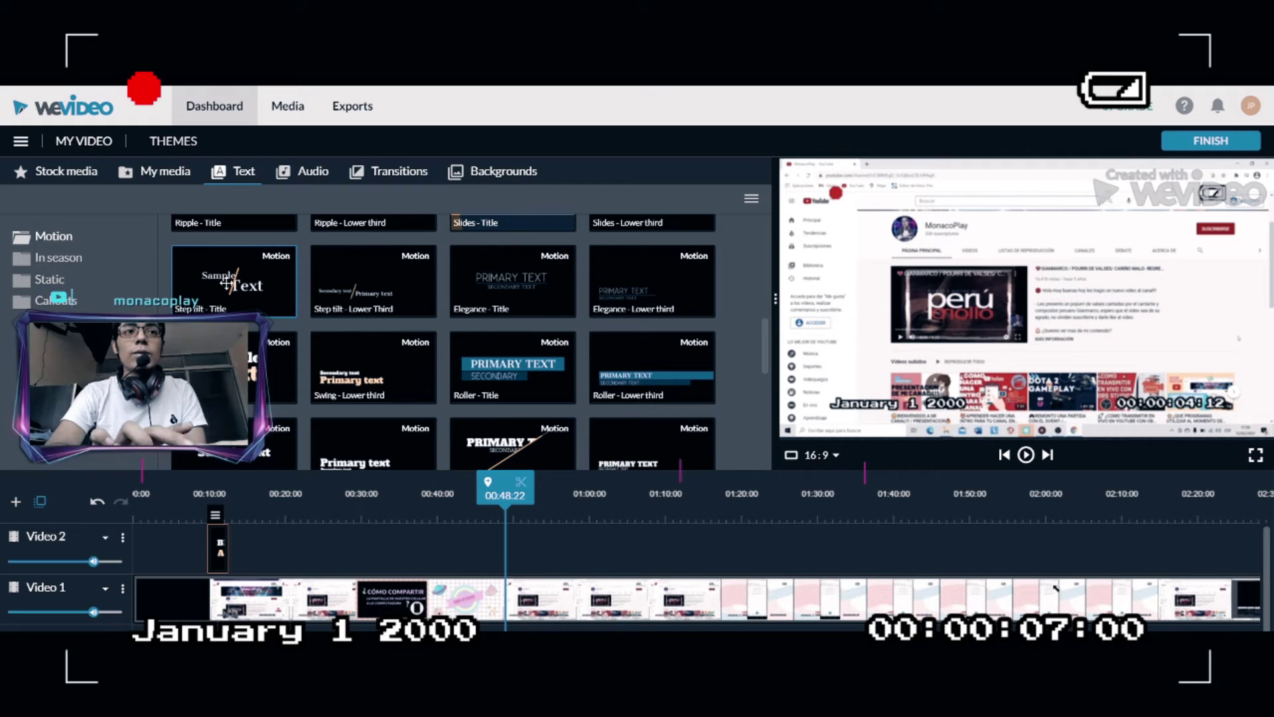
- Place the Step tilt - Title on the Video 2 track at about 00:47 and preview its animation
drag(228, 284, 517, 544)
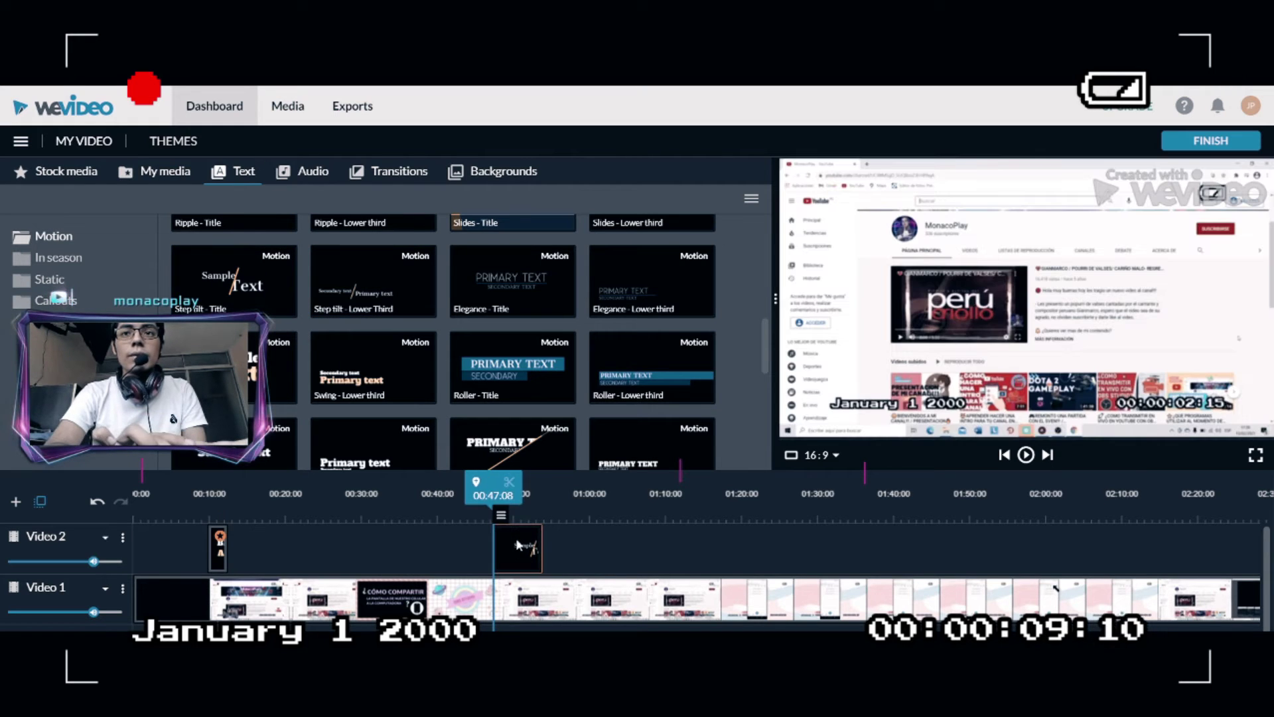
click(1027, 457)
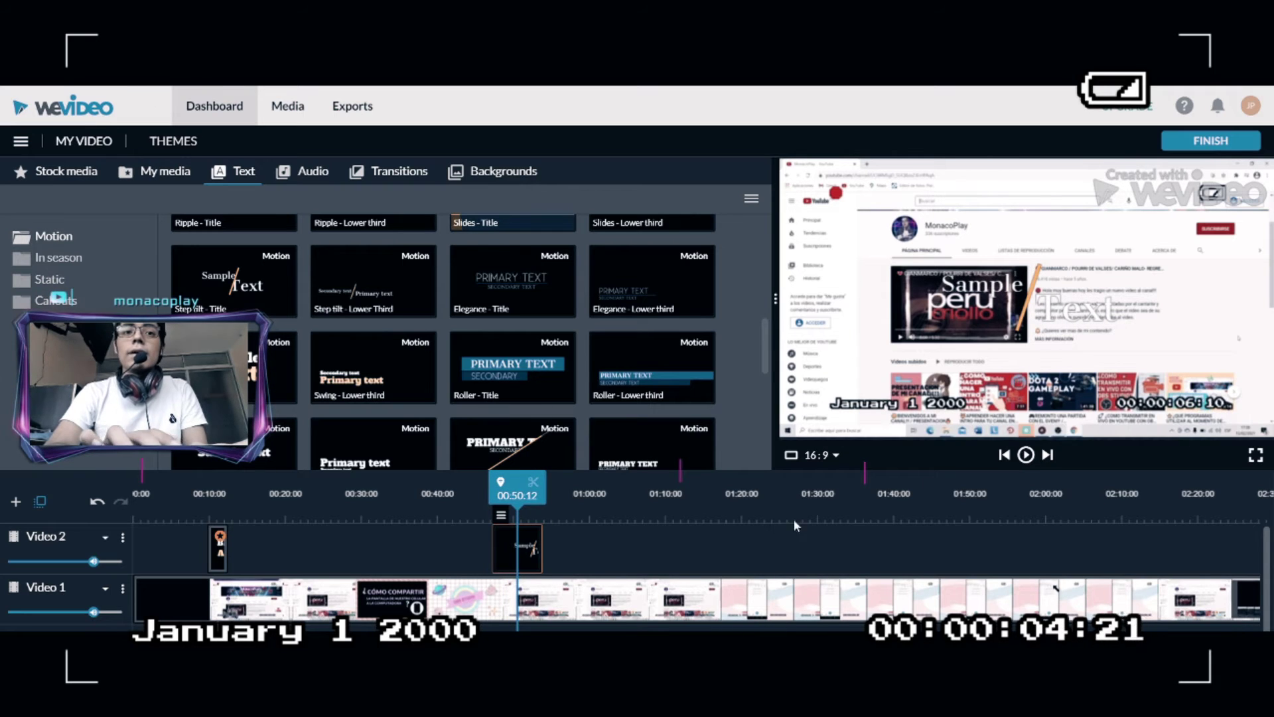
- Edit the Step tilt title so its two text lines read "no olviden" and "suscribirse"
double_click(510, 546)
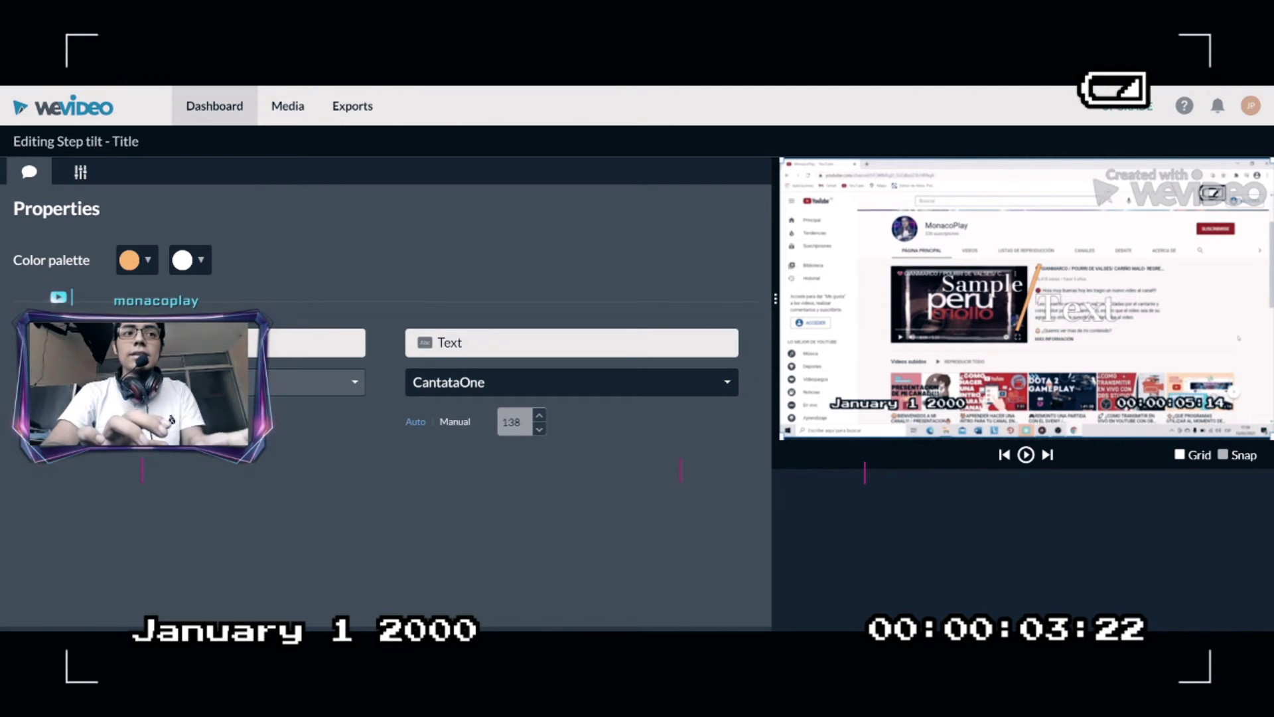
click(312, 382)
key(Escape)
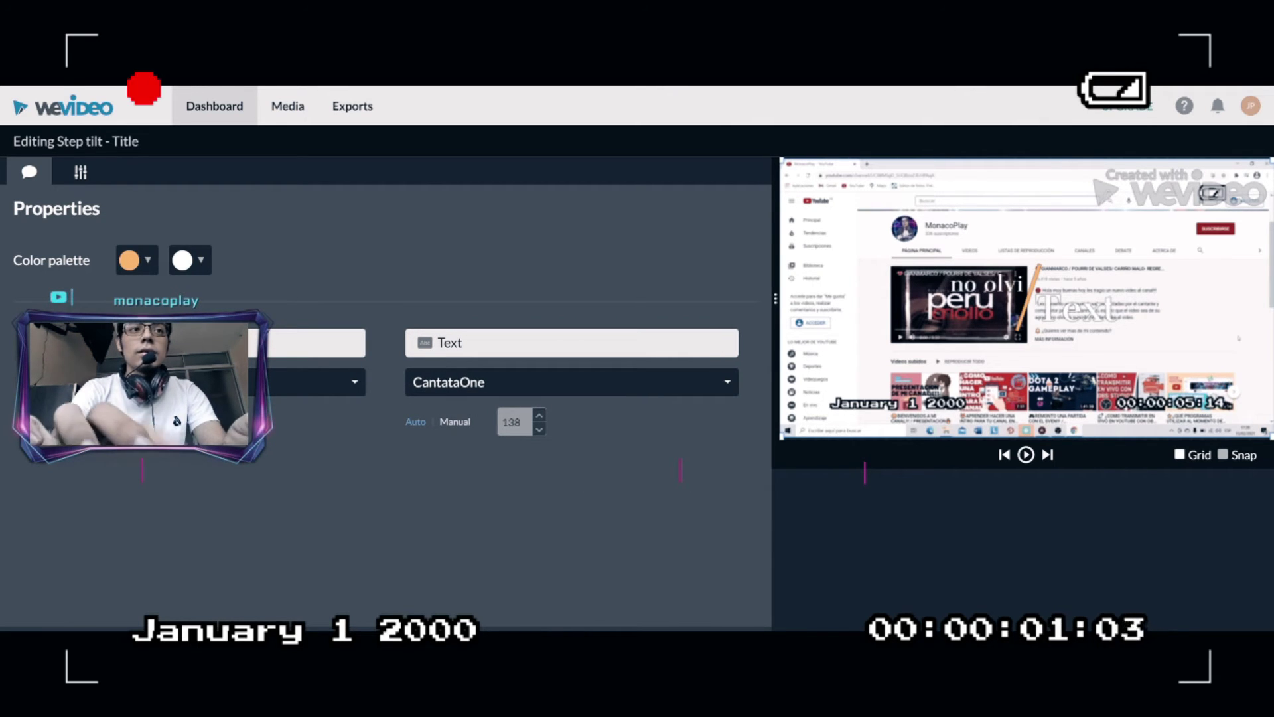
key(ctrl+a)
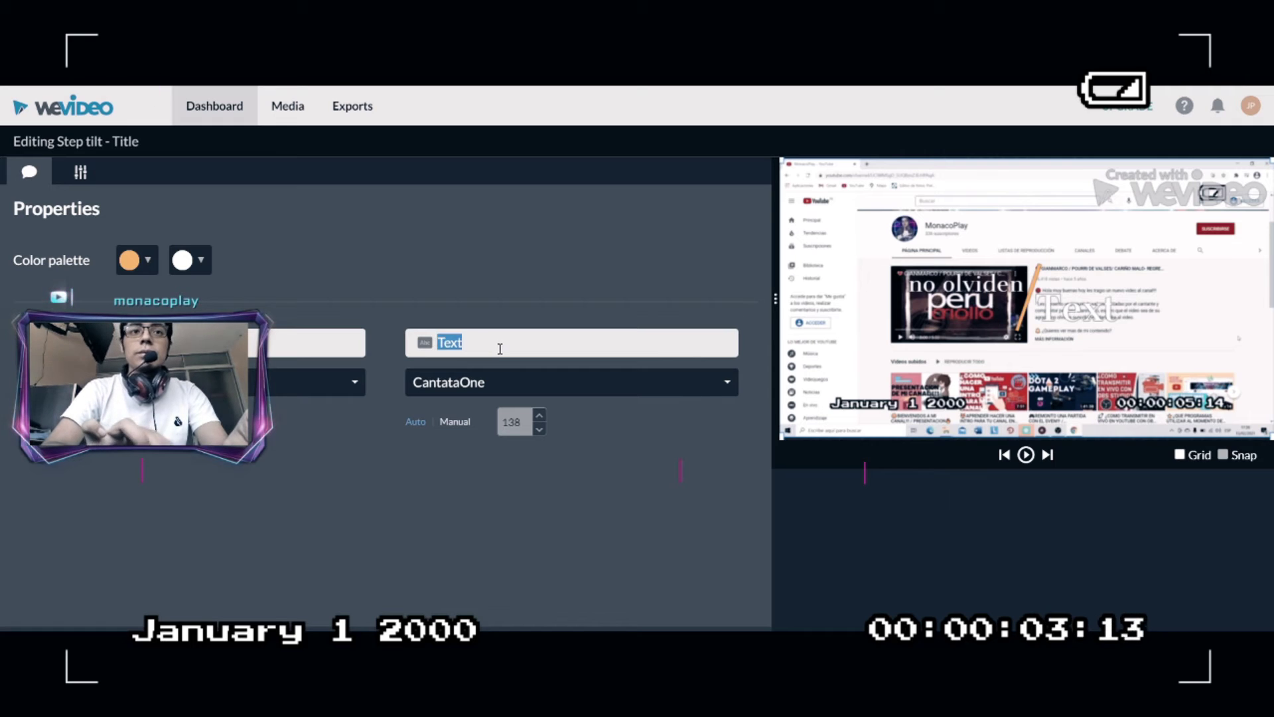
text(suscribirse)
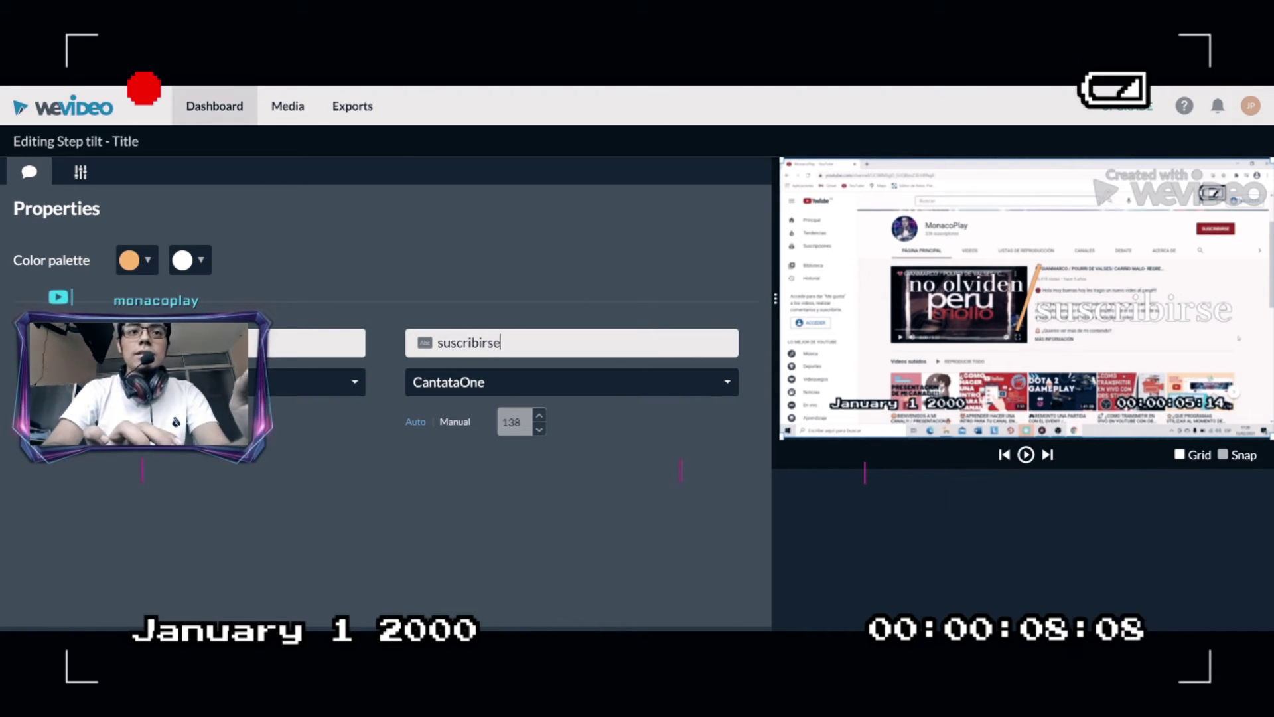
- Switch the "suscribirse" line to manual font sizing, keeping the CantataOne font, and close the title editor
click(612, 390)
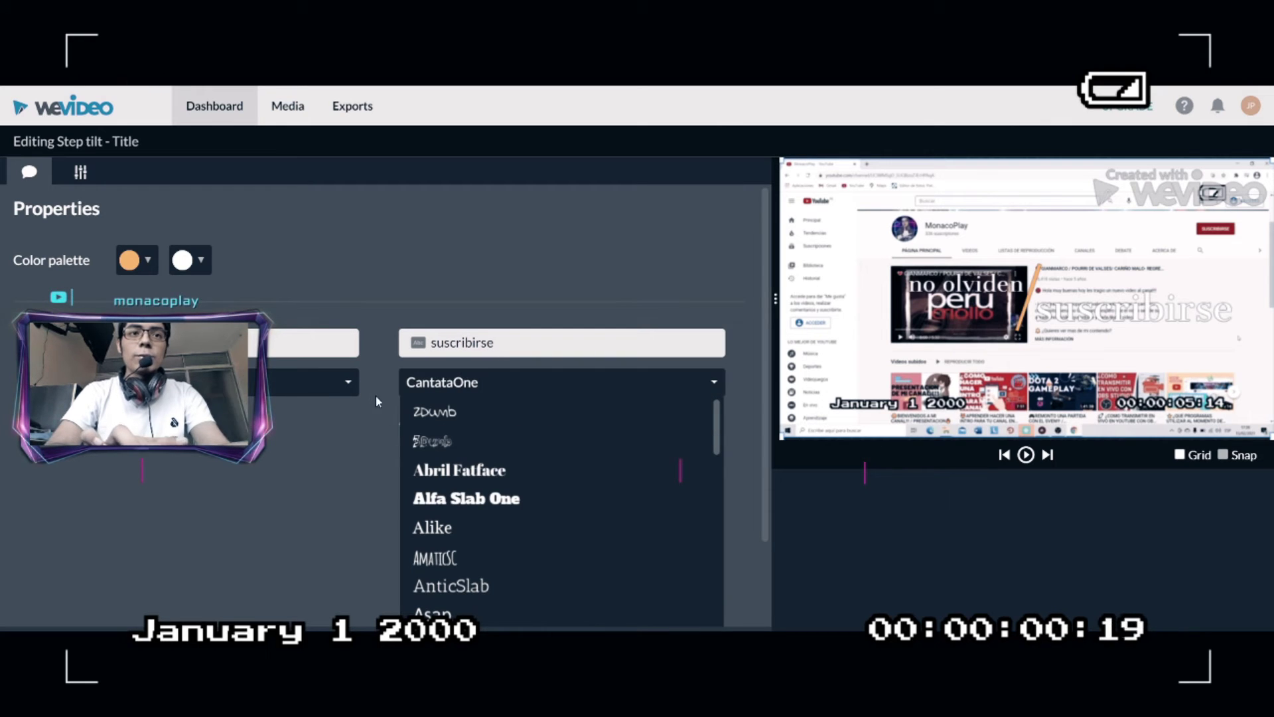
key(Escape)
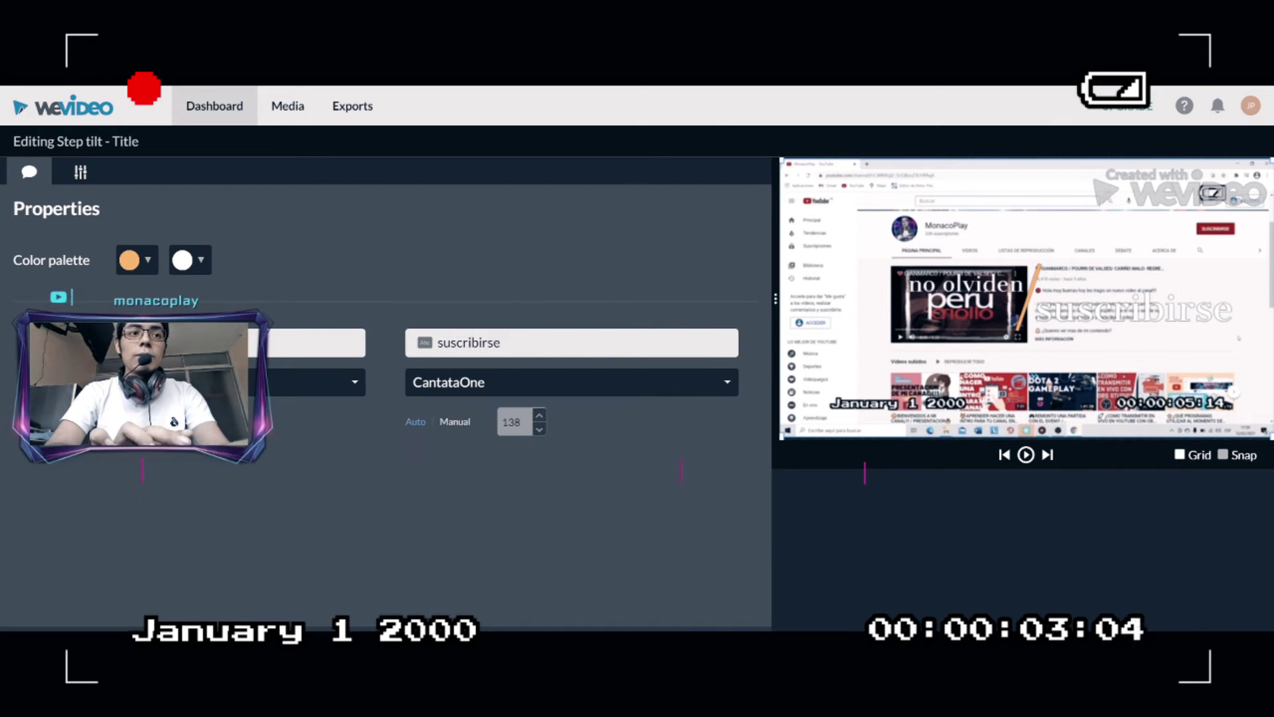
click(463, 421)
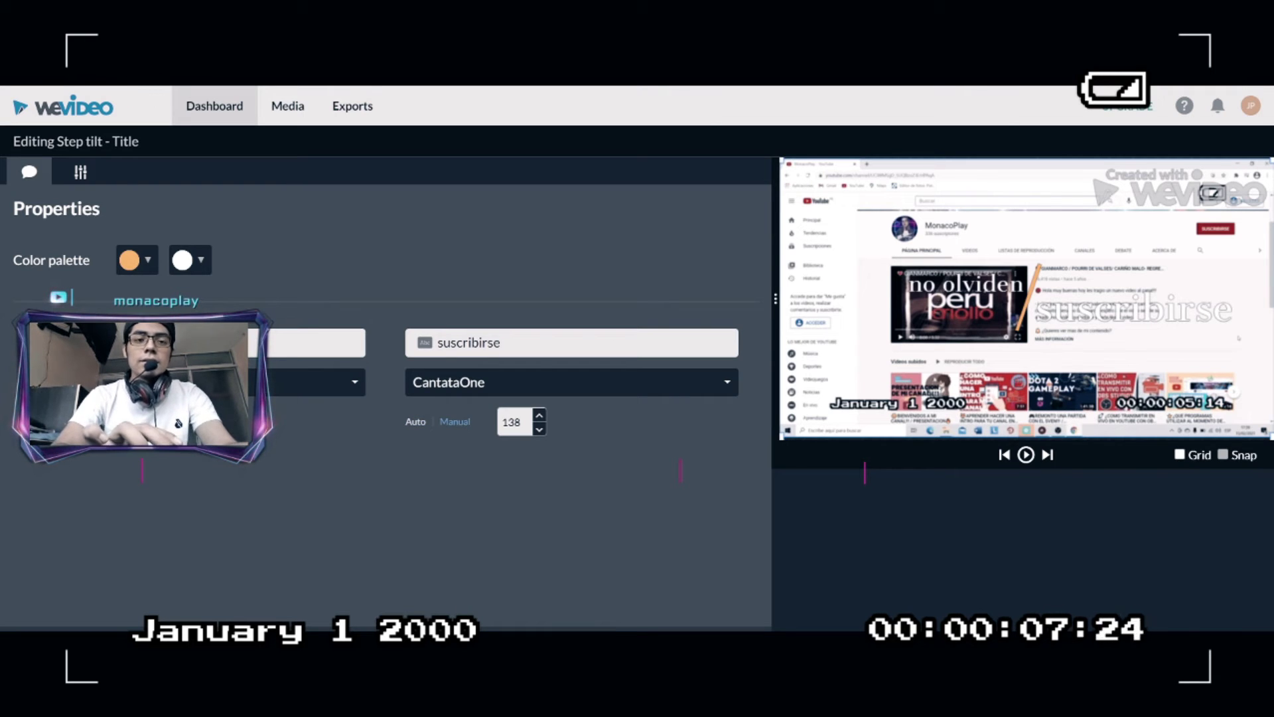
key(Escape)
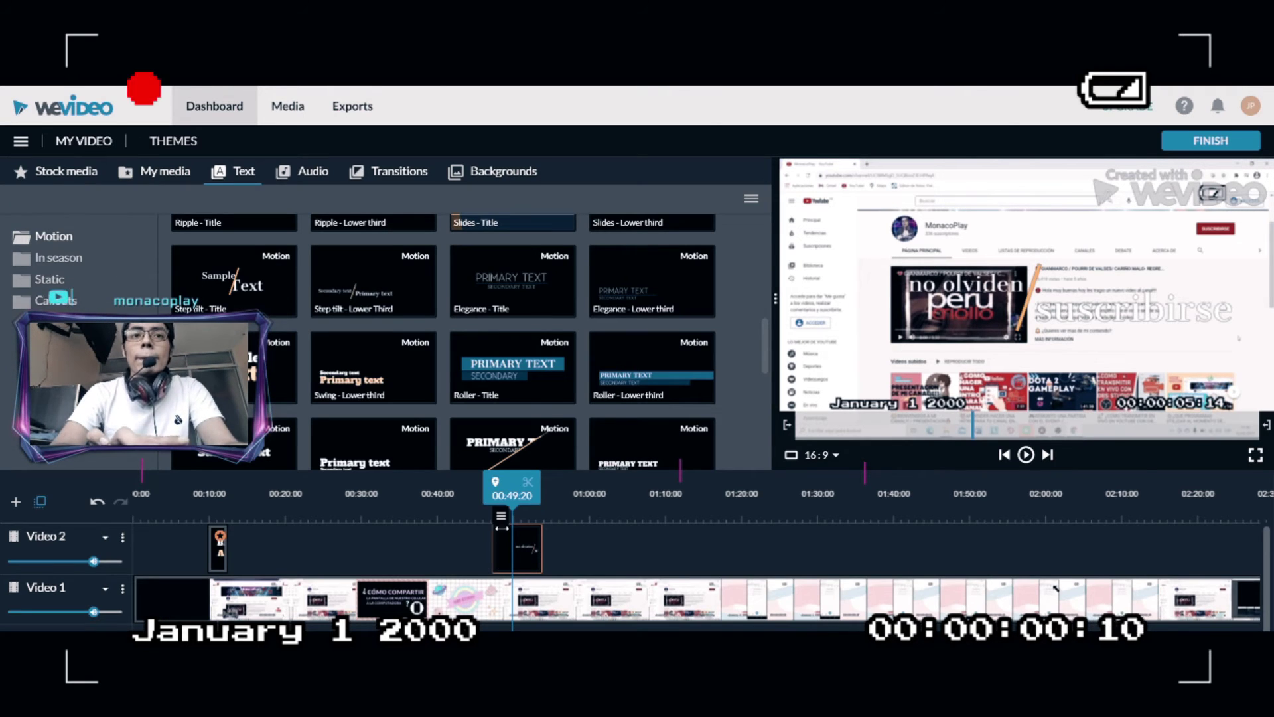
- Add the free music track "Inspired - Mega Music" to the Audio 1 track, starting at about 00:10
mouse_move(509, 509)
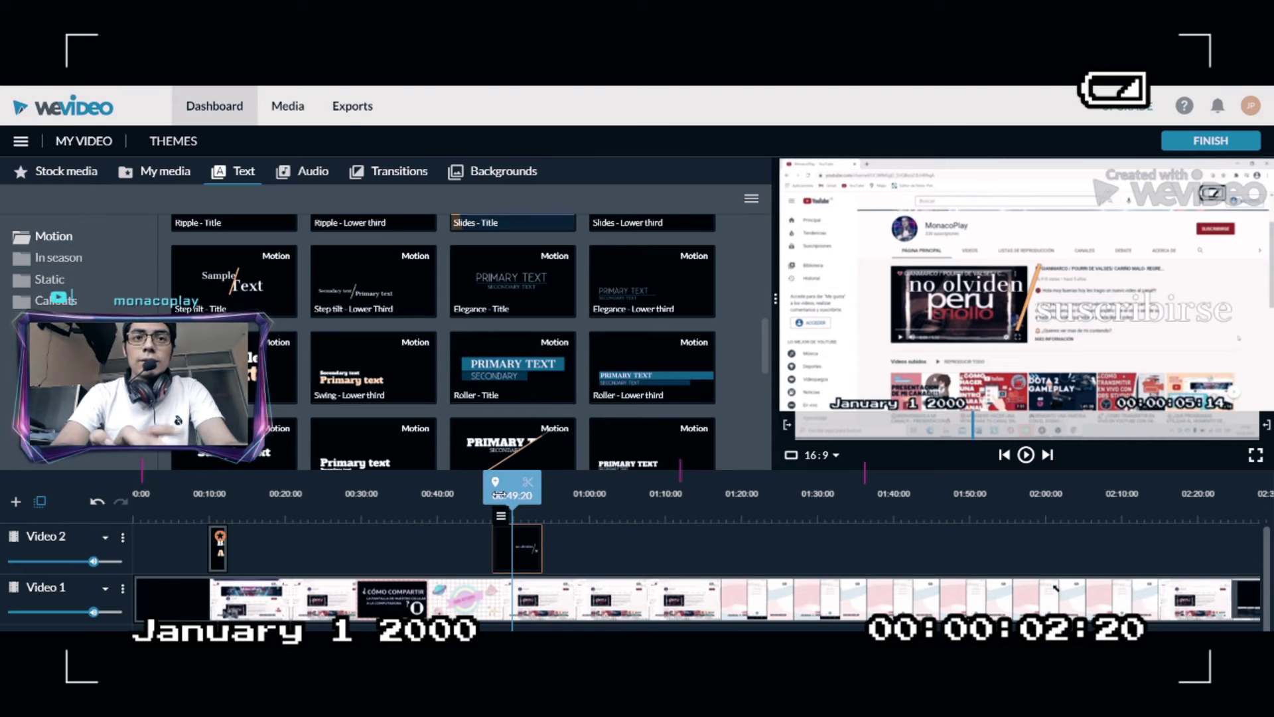
drag(509, 489, 678, 514)
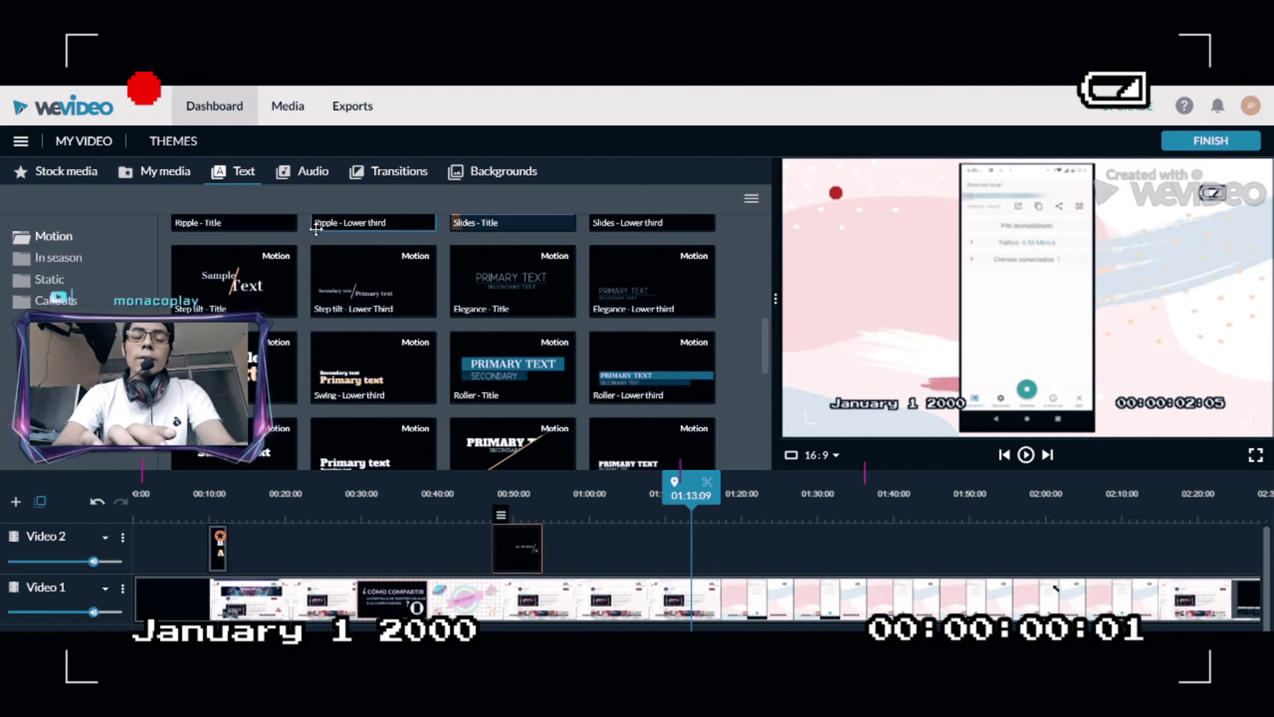
click(306, 174)
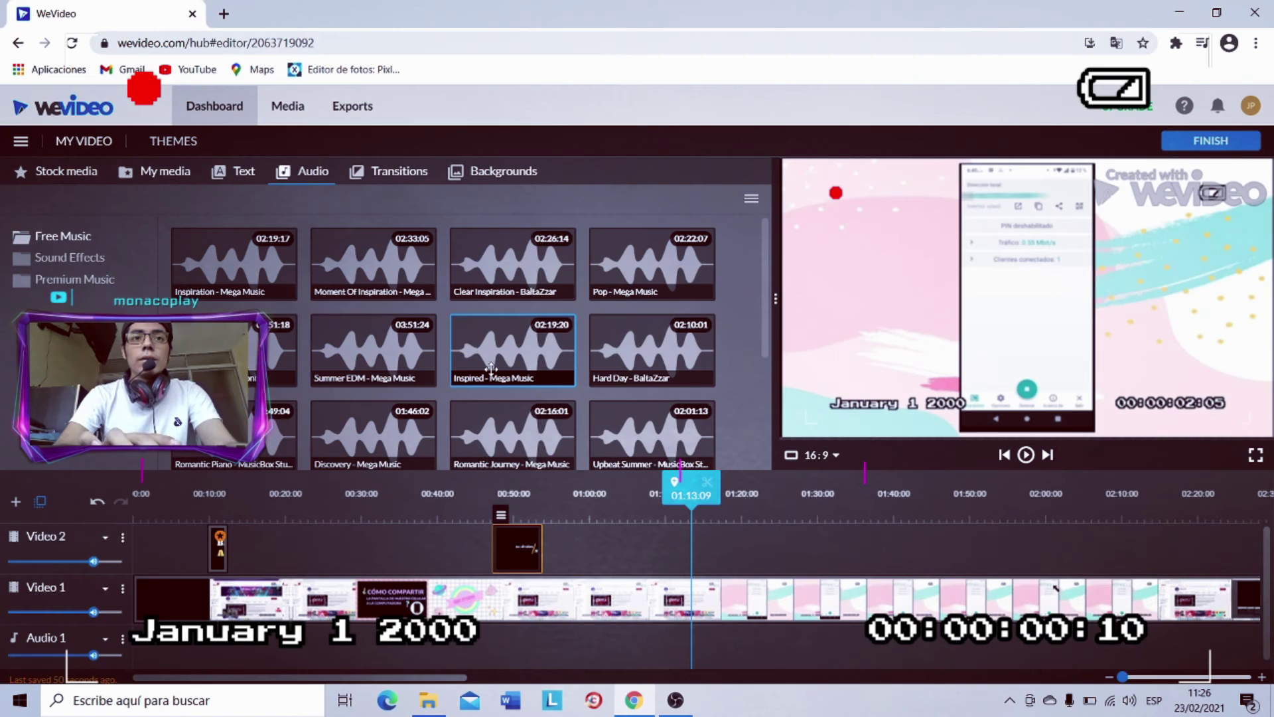
drag(481, 344, 162, 645)
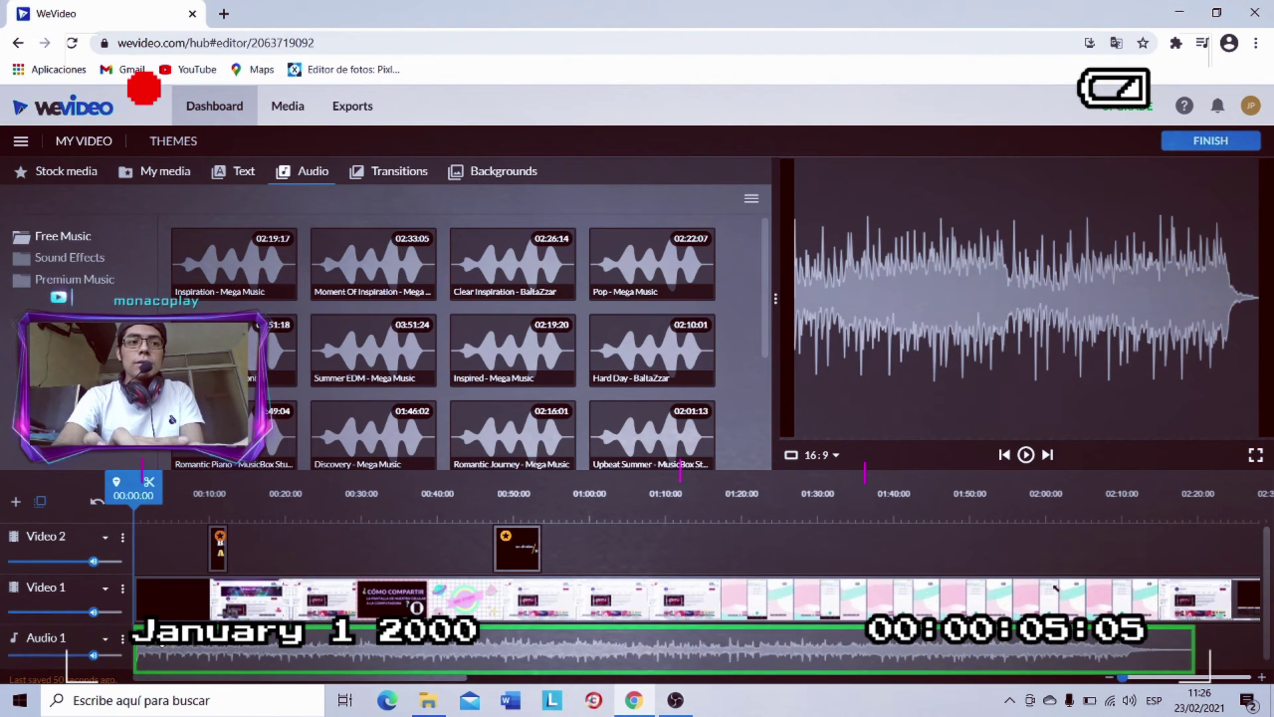
drag(133, 494, 208, 494)
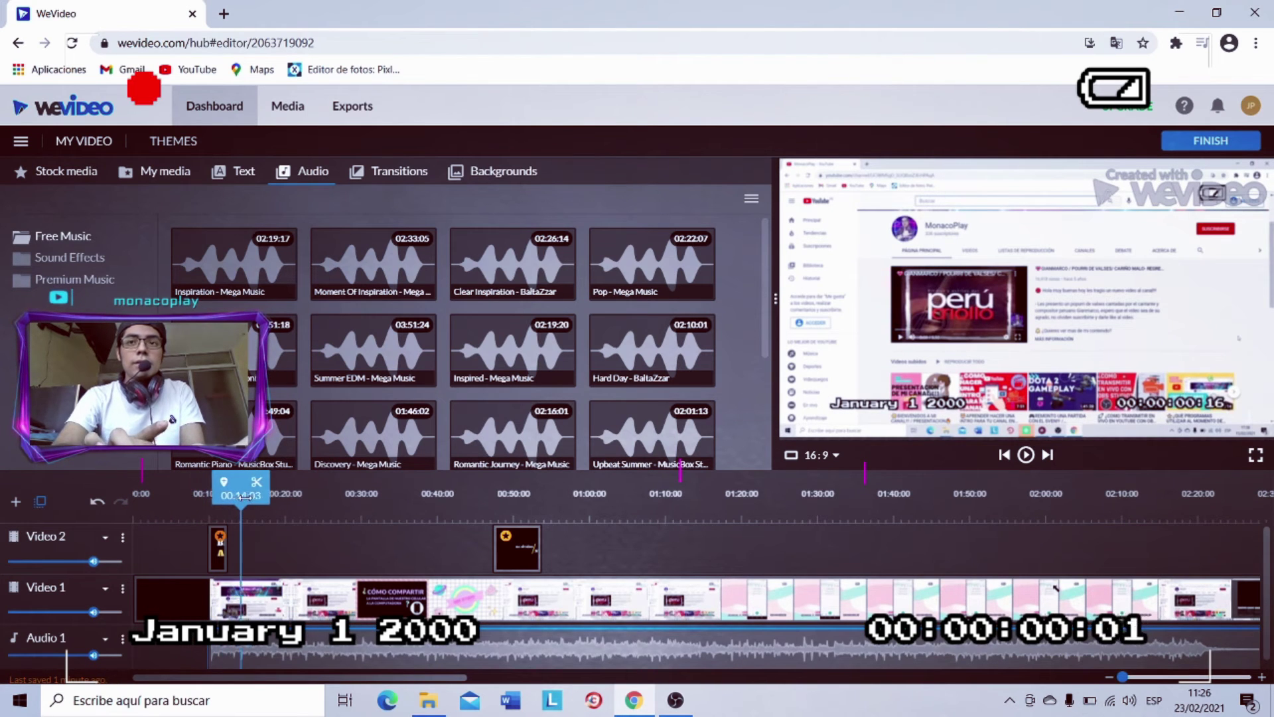
- Lower the Inspired music clip's volume to about 34% and play back the mix briefly
drag(245, 496, 269, 496)
click(226, 616)
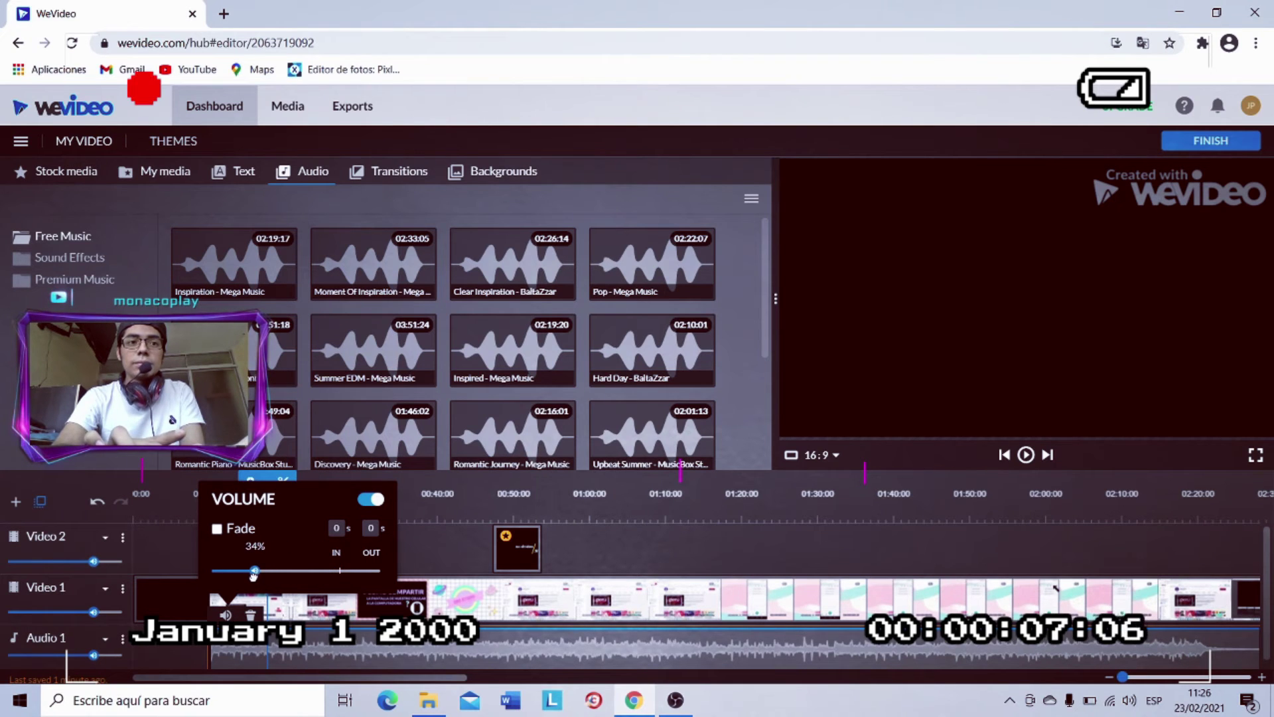
drag(252, 572, 251, 573)
click(604, 535)
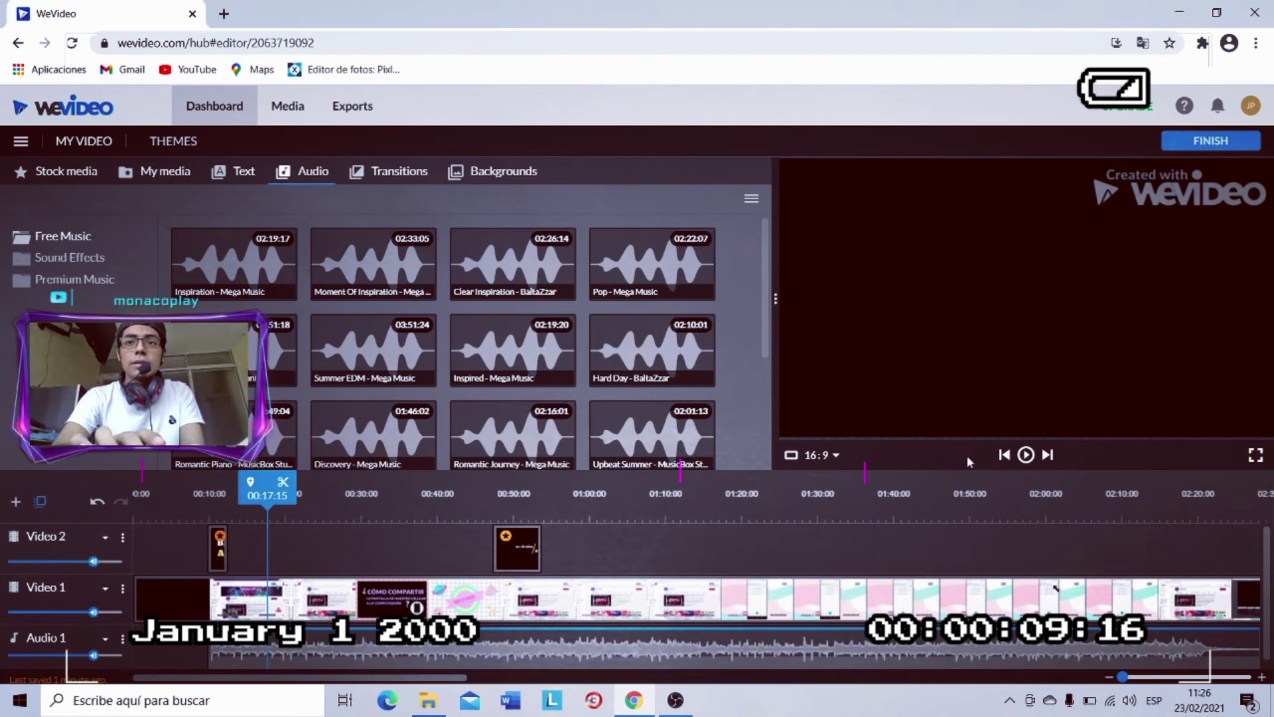
click(1033, 456)
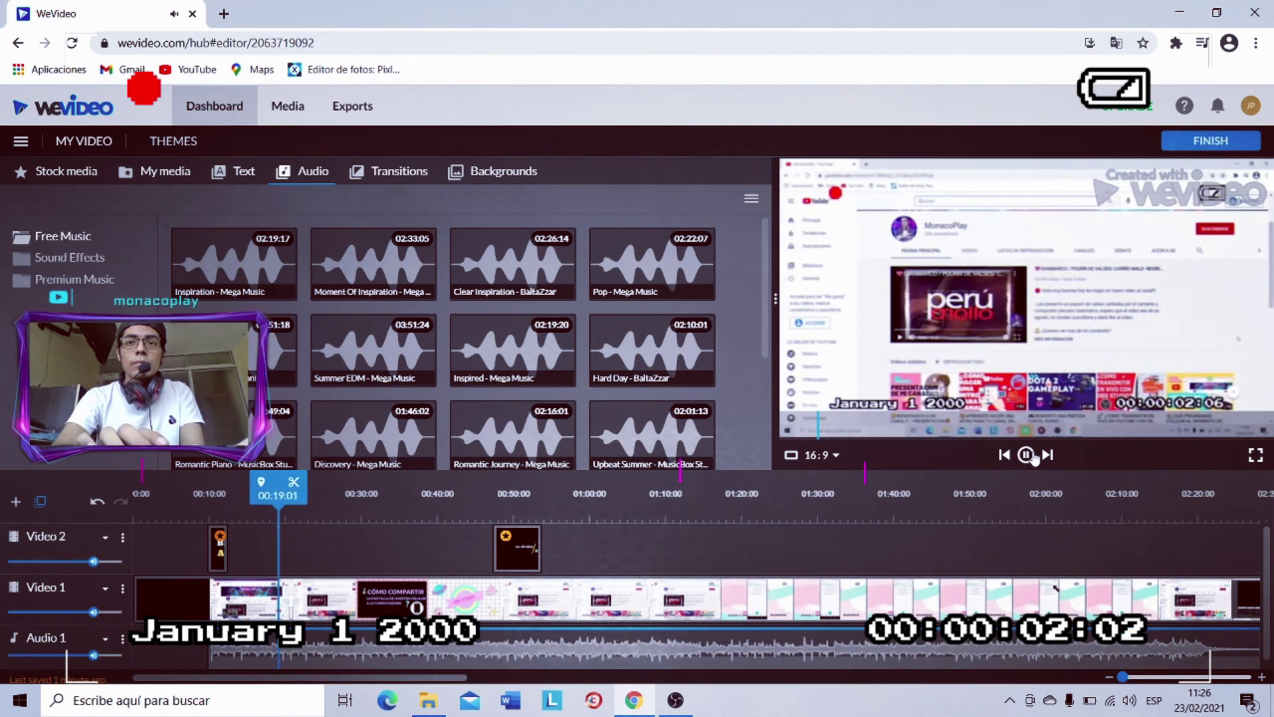
click(1033, 457)
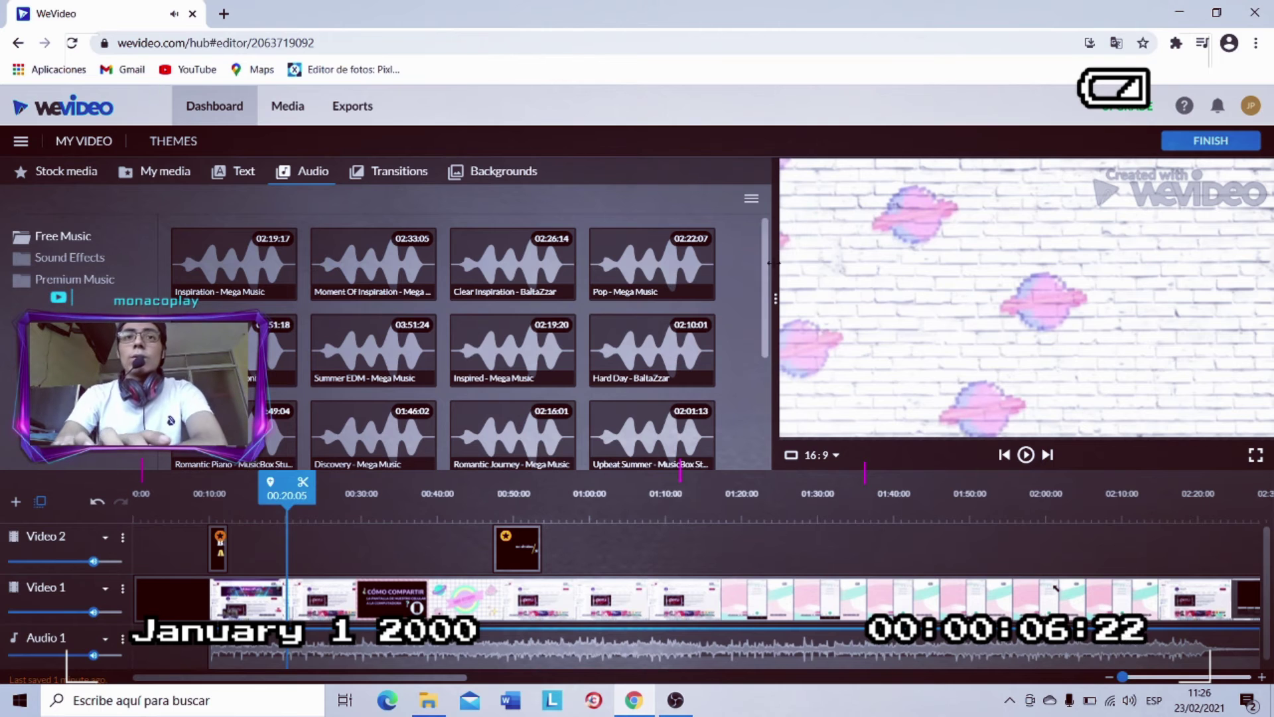
- Append the free track "Corporate Success - MusicBox" to Audio 1 at 02:29.14, directly after the first music clip
drag(766, 269, 764, 394)
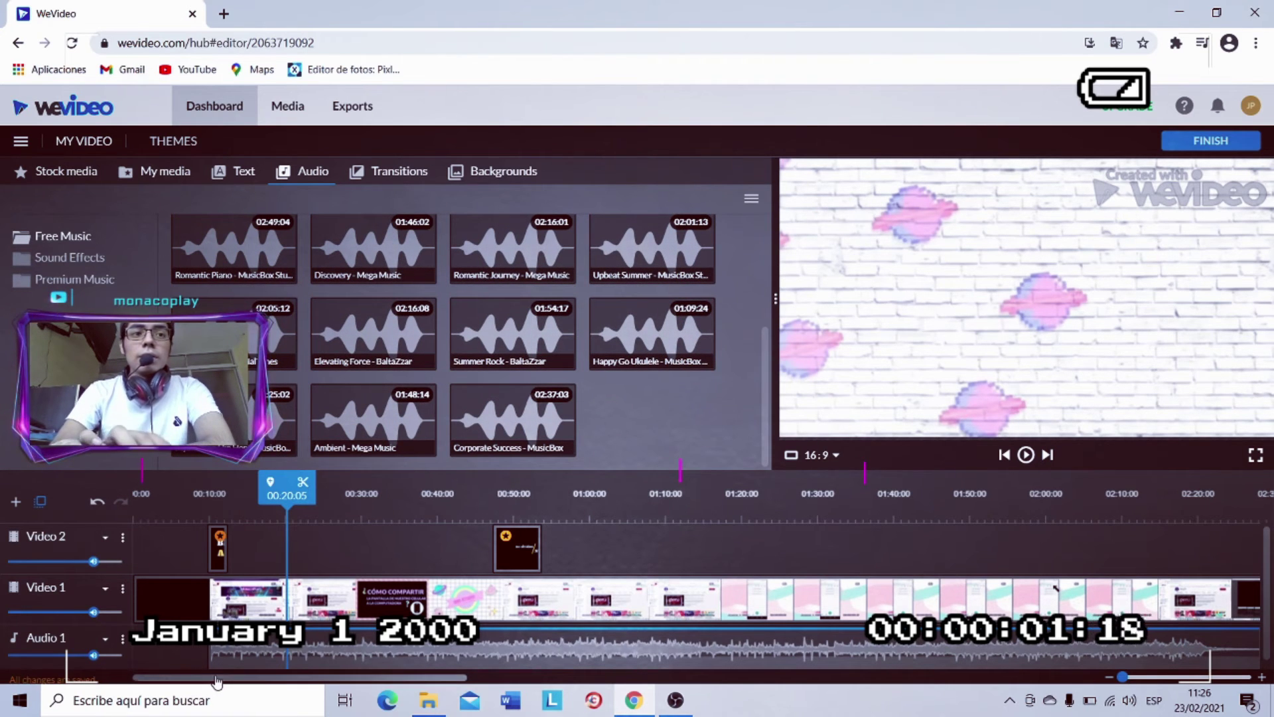
drag(218, 678, 487, 677)
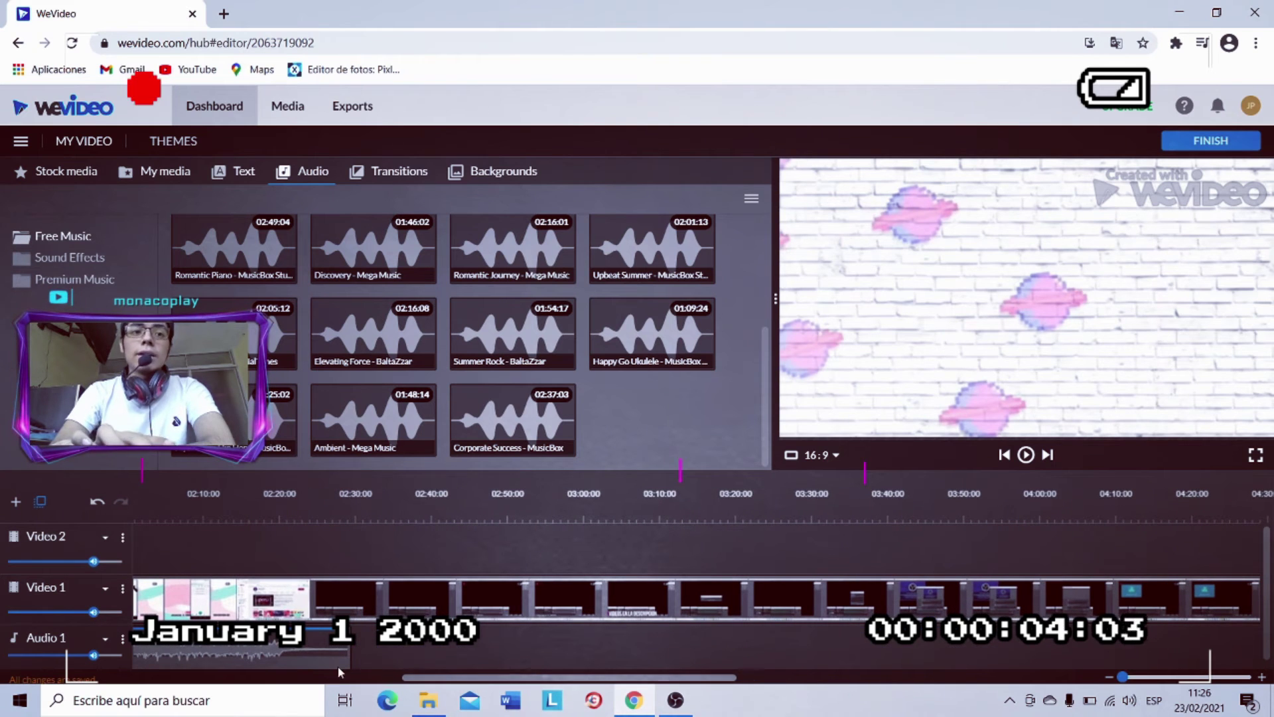
click(444, 604)
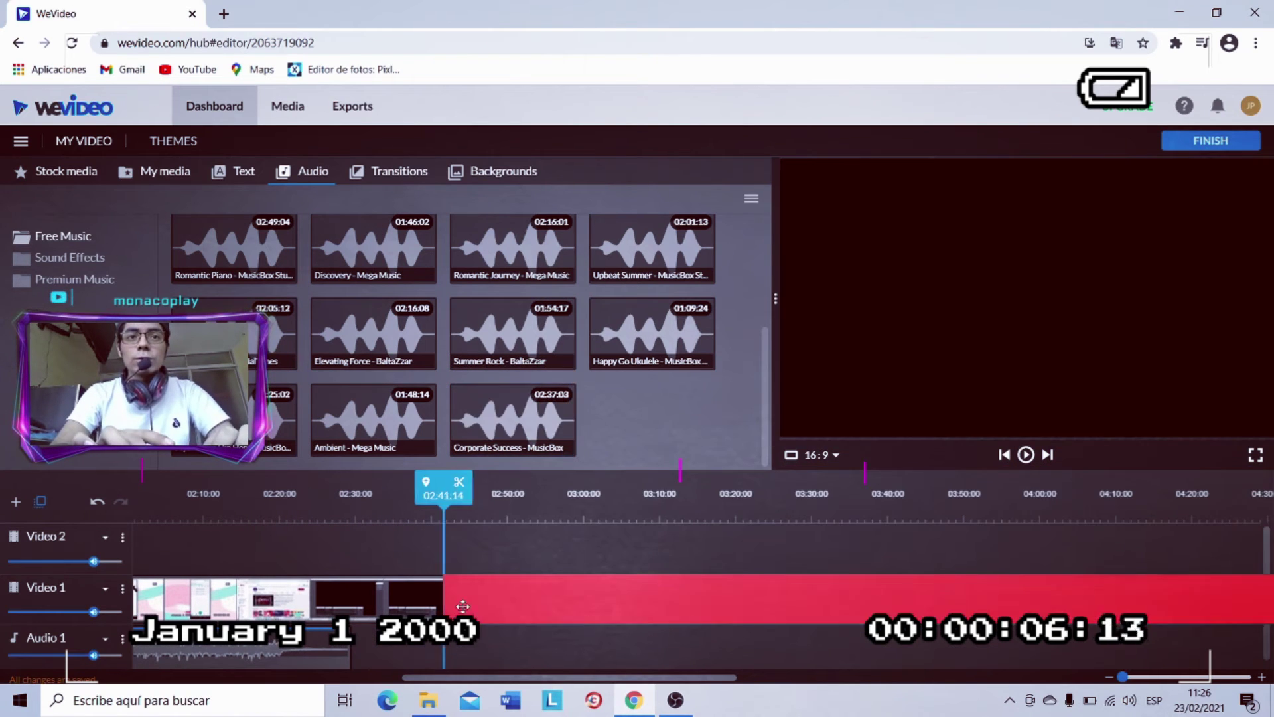
drag(462, 606, 373, 631)
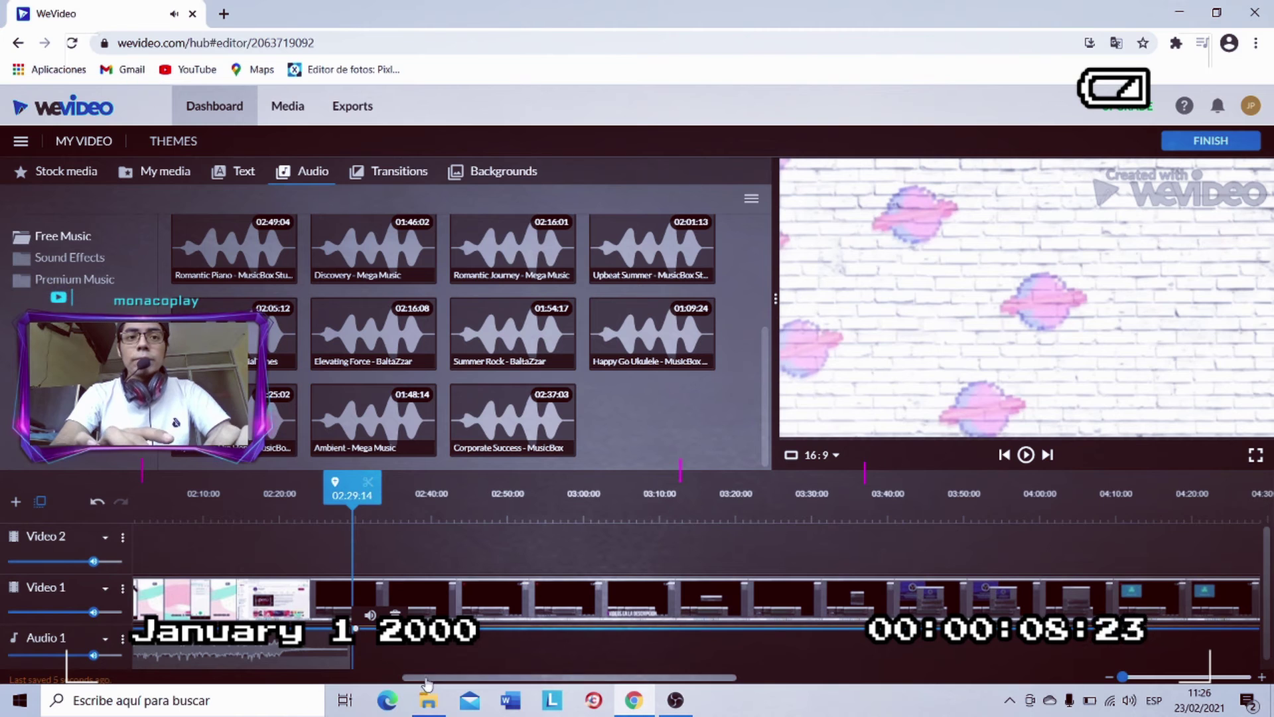
- Append "Happy Go Ukulele" twice to Audio 1 and trim the last copy to the end of the video at about 06:41
drag(427, 677, 691, 678)
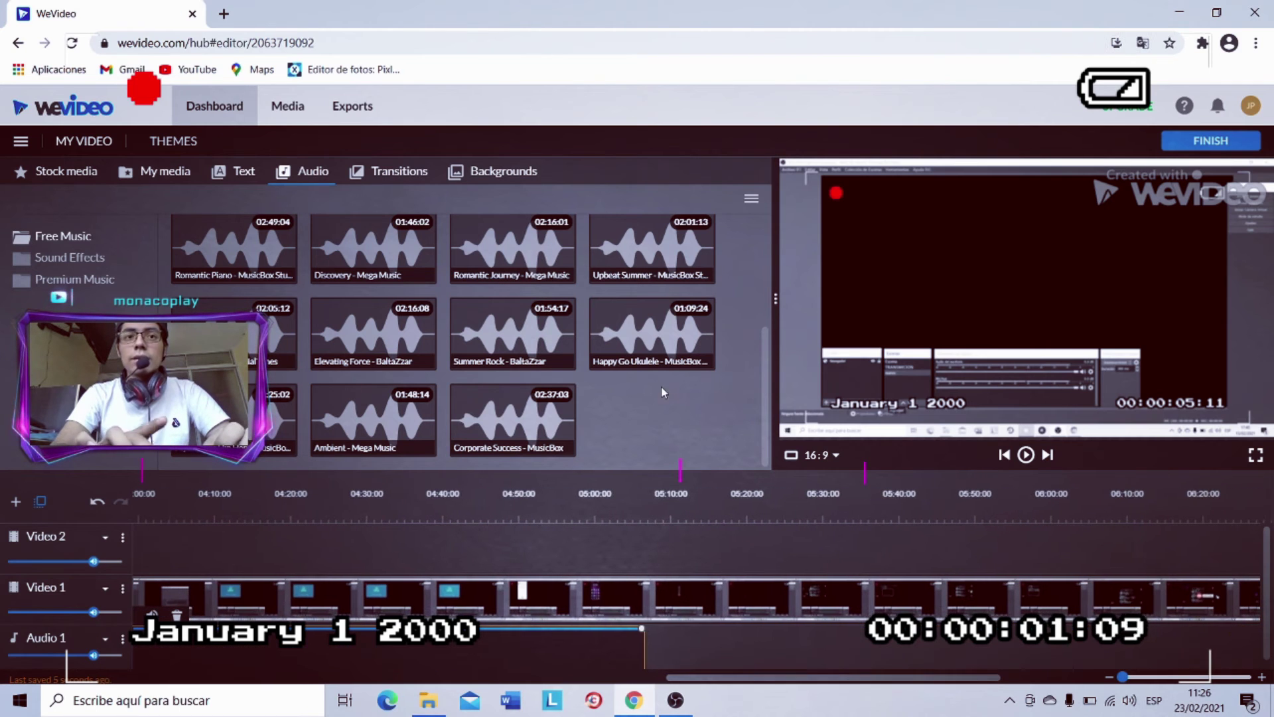
drag(654, 335, 785, 687)
drag(653, 336, 922, 690)
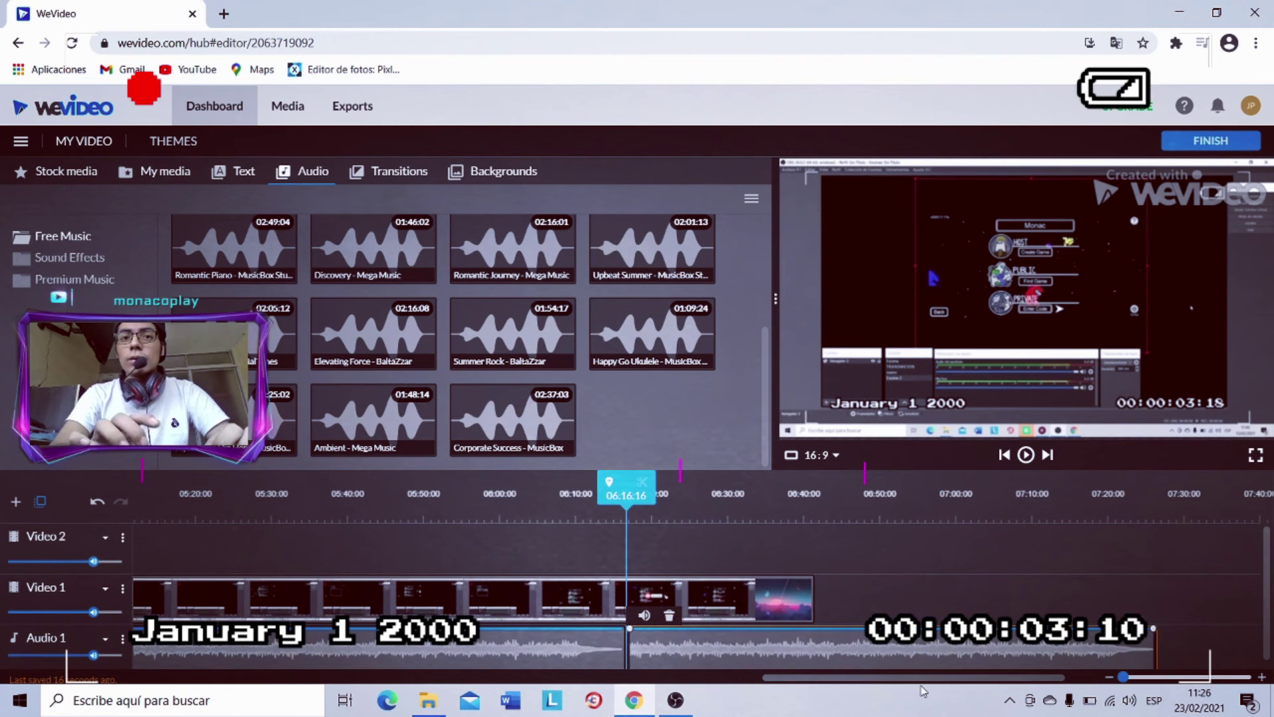
drag(626, 511, 803, 523)
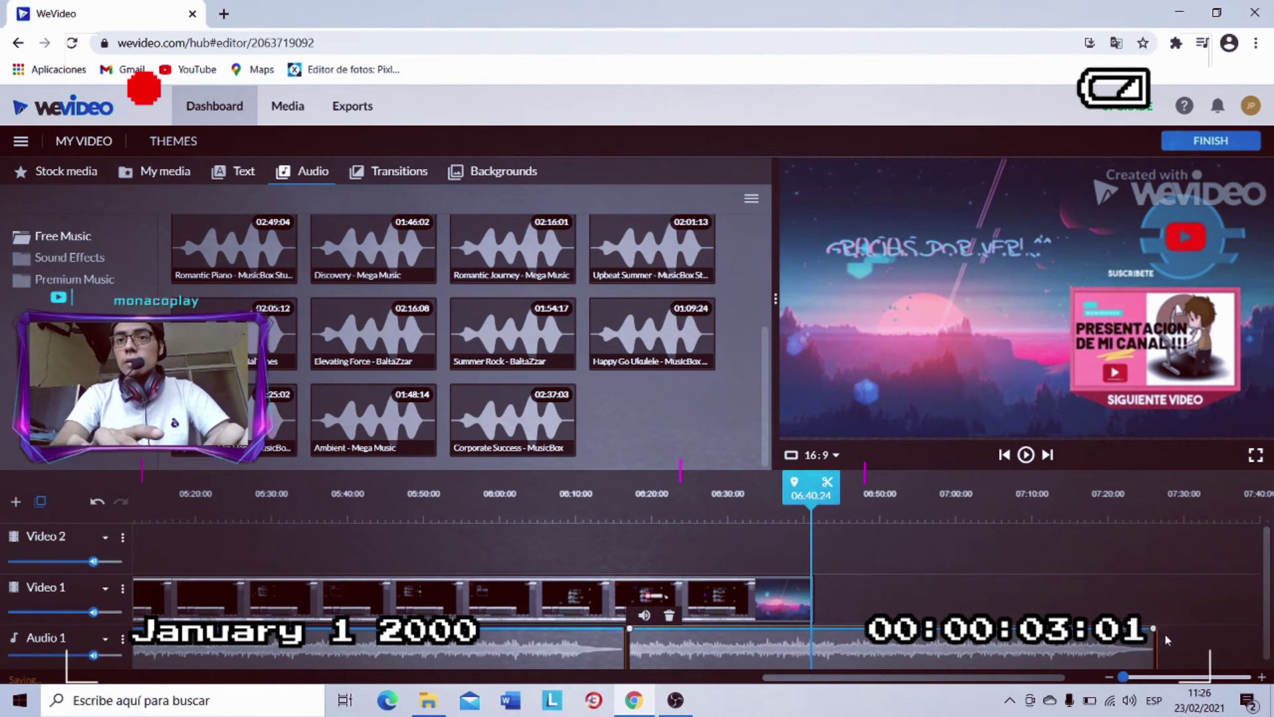
drag(1157, 632, 814, 659)
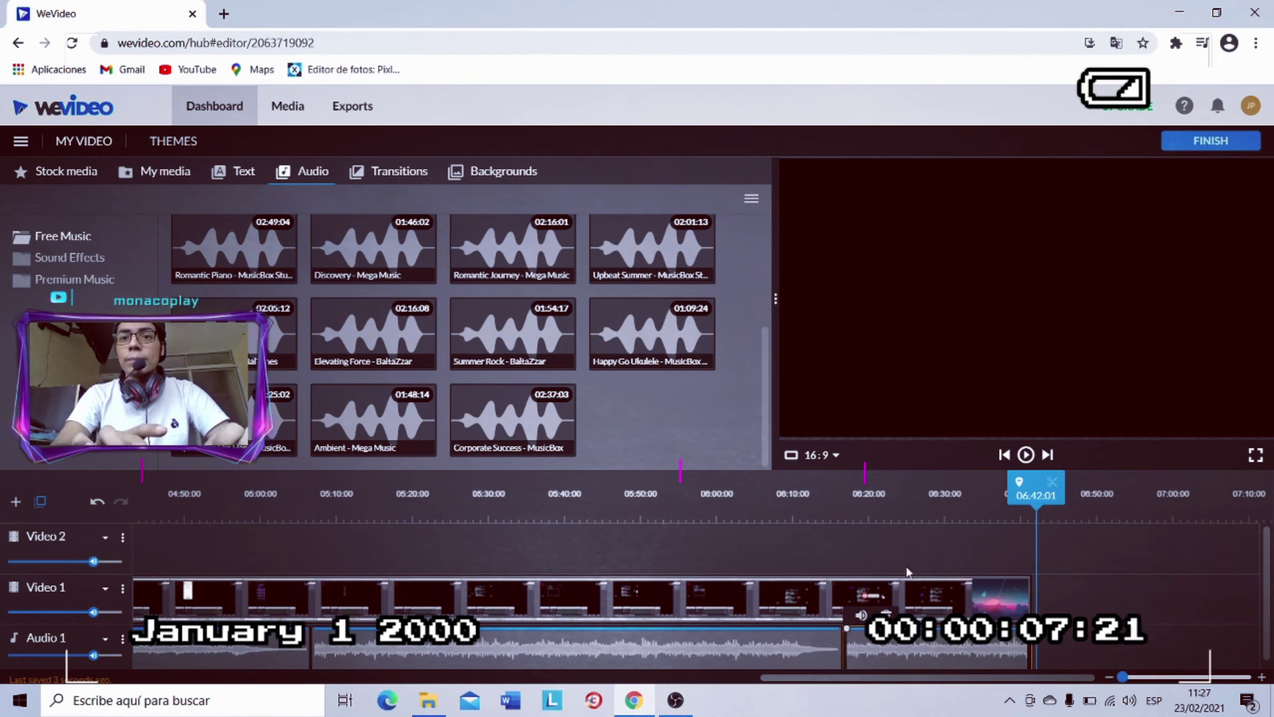
- Record a voice narration of about 10 seconds with the playhead at 01:35.16 and save it to the project media
click(875, 521)
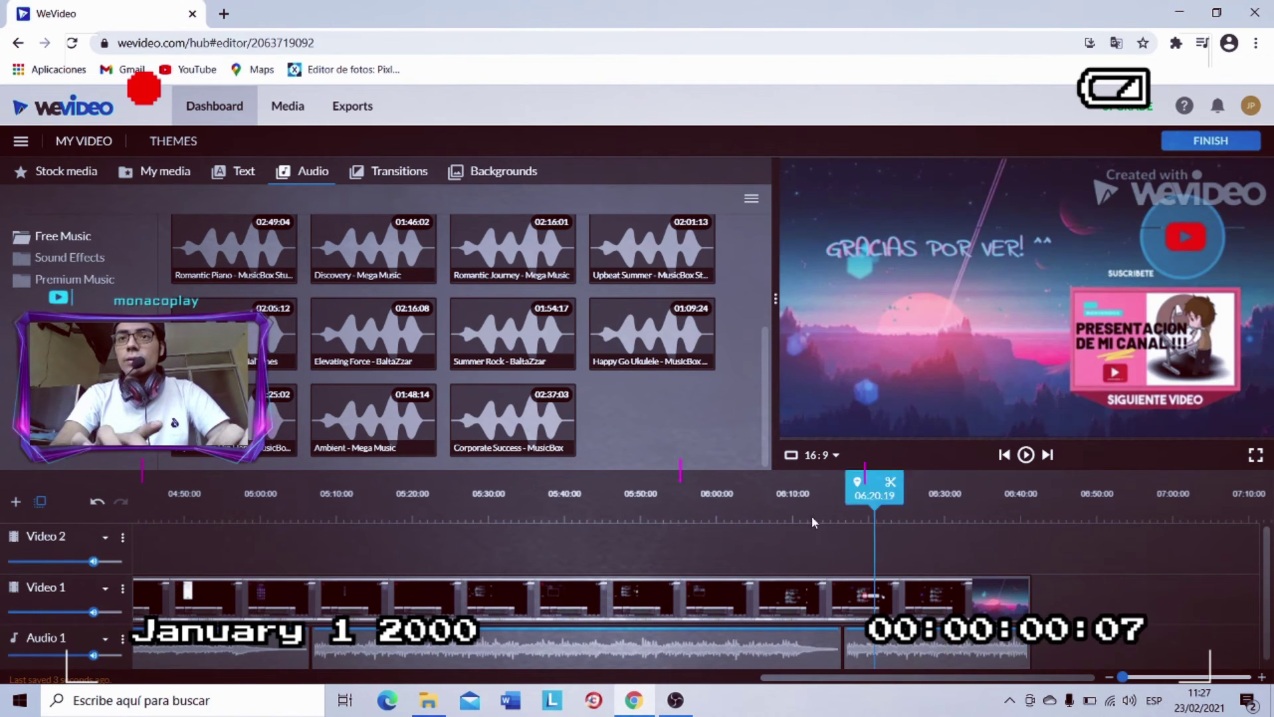
drag(811, 521, 254, 495)
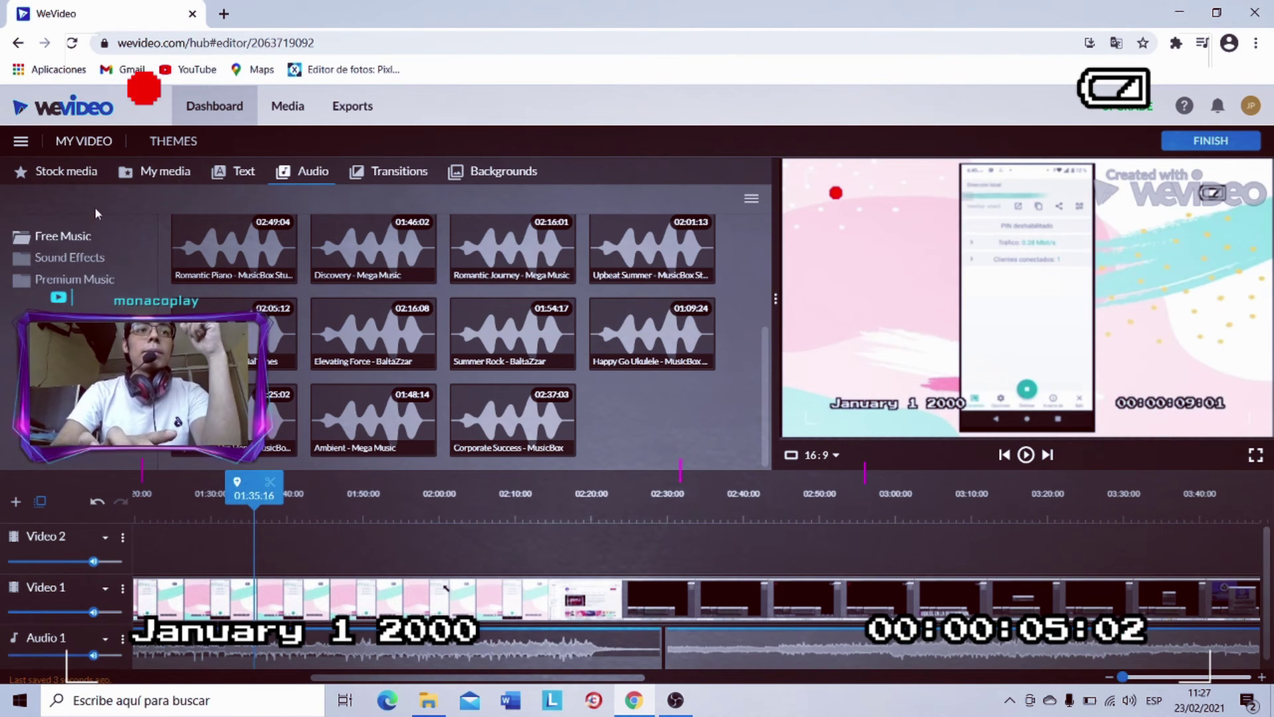
click(167, 173)
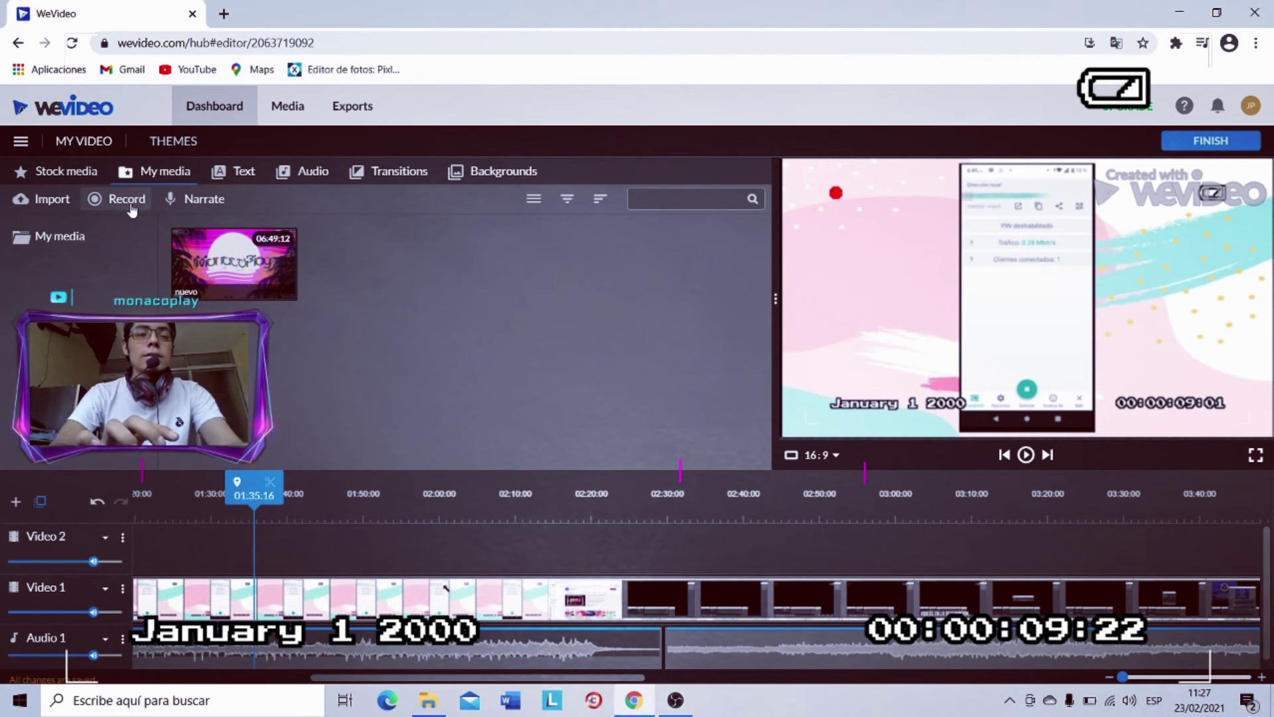
click(191, 201)
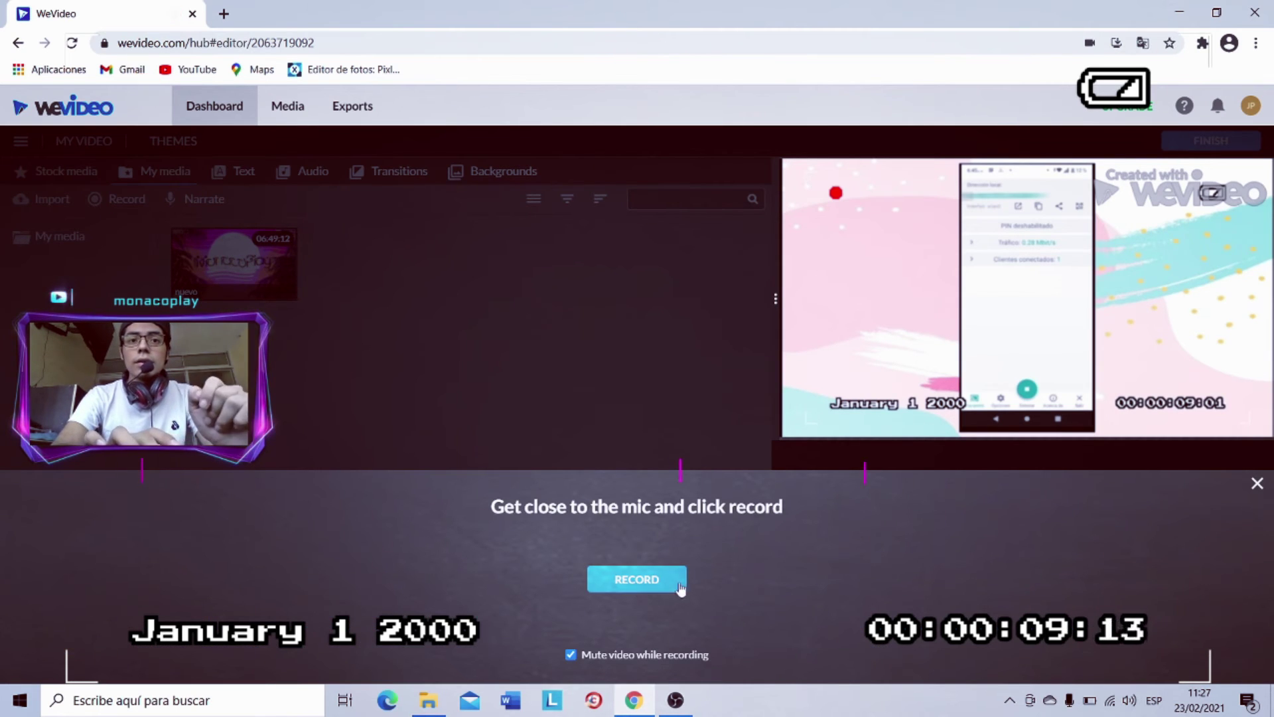
click(632, 582)
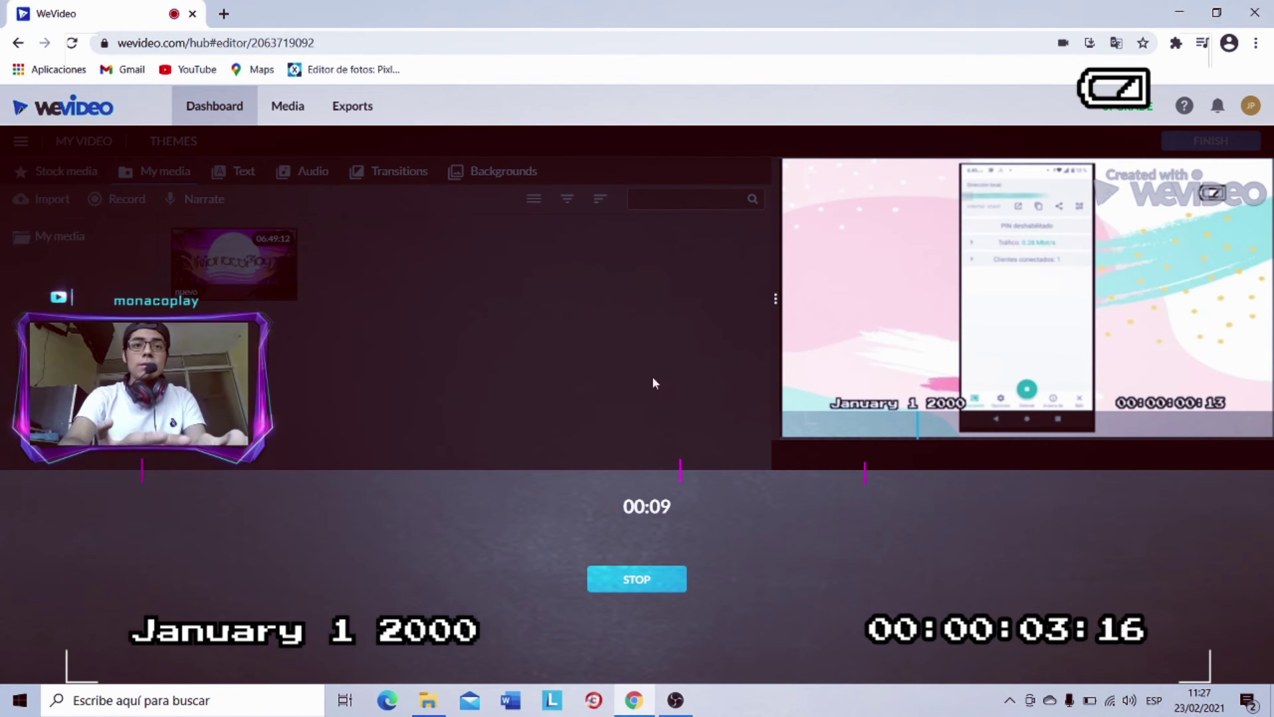
click(644, 577)
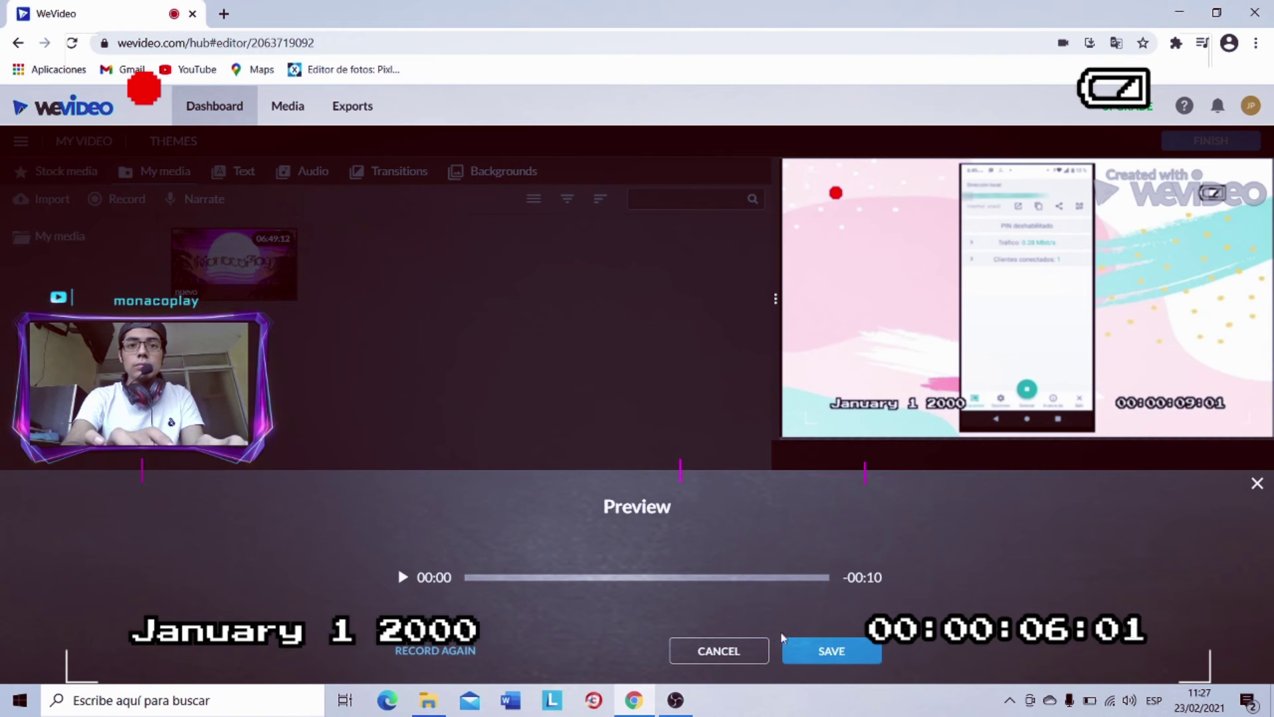
click(829, 654)
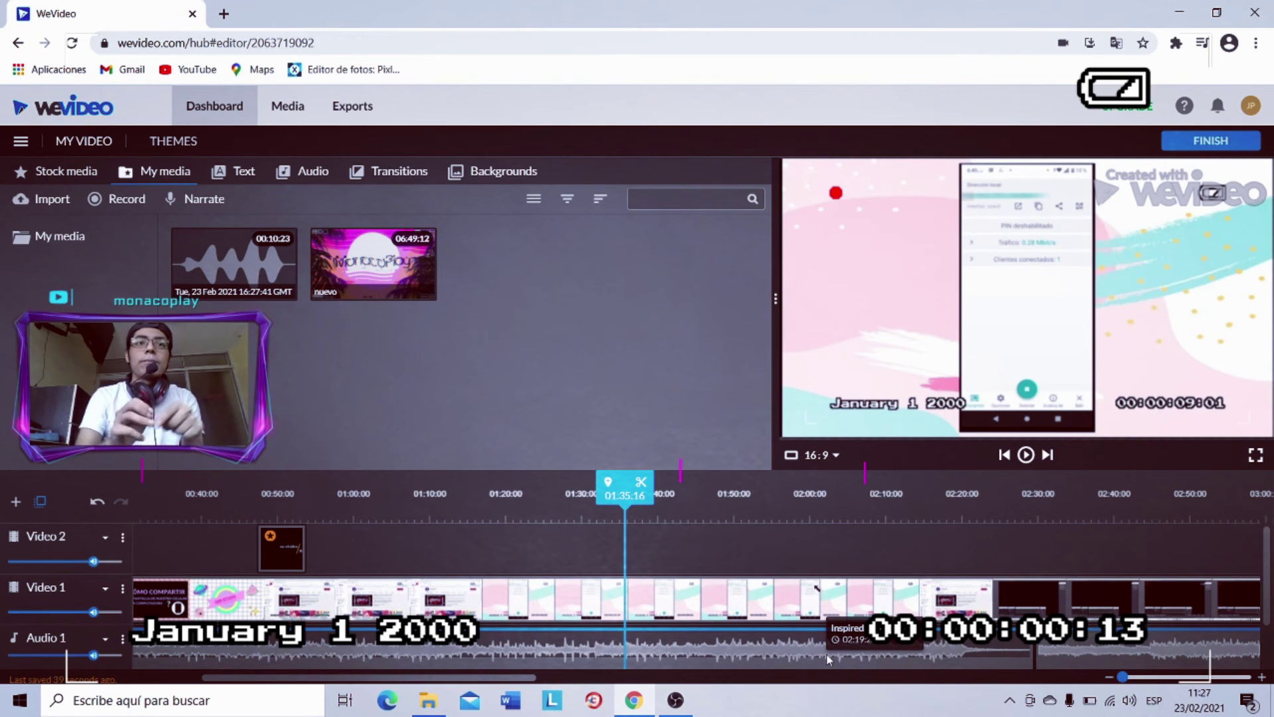
click(52, 202)
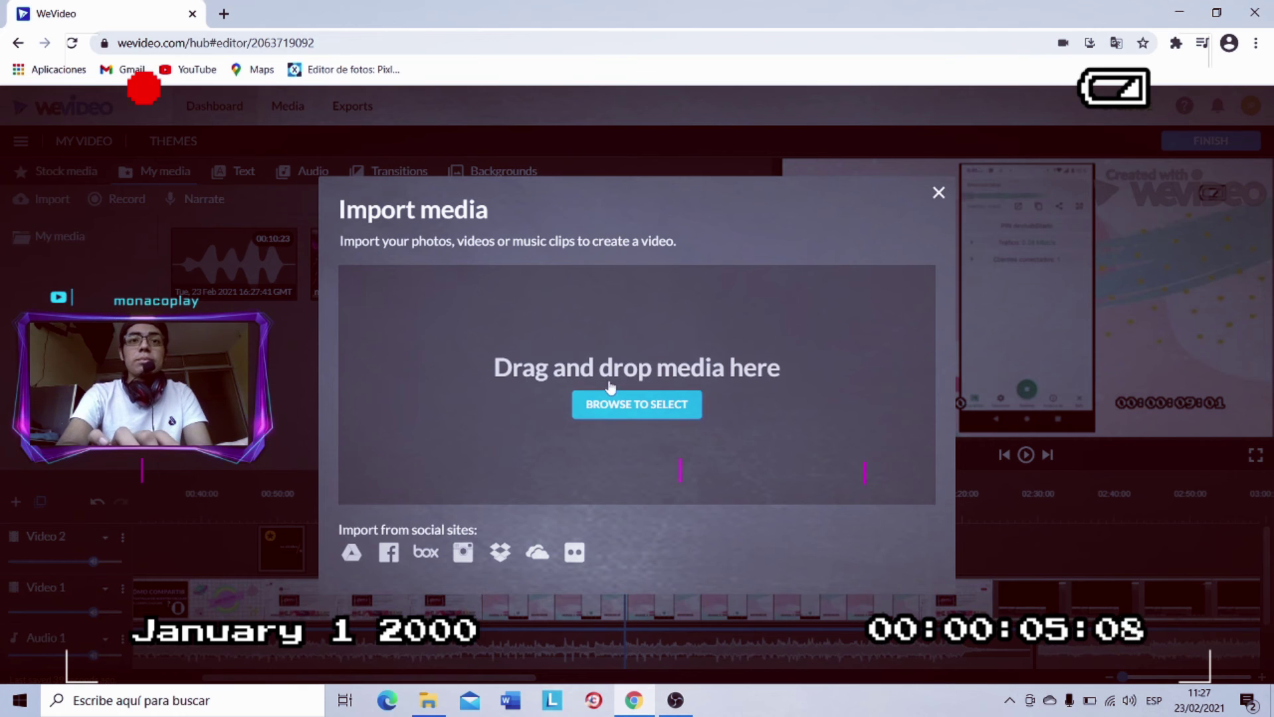
click(939, 193)
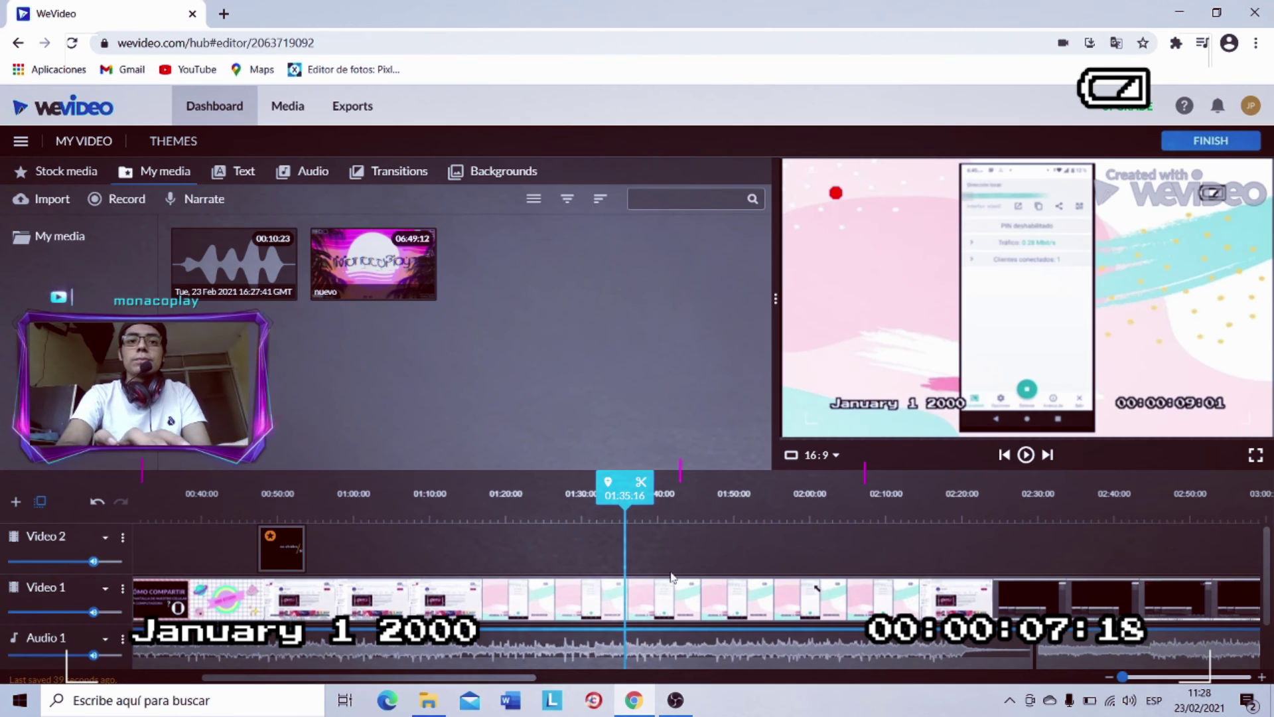
click(368, 174)
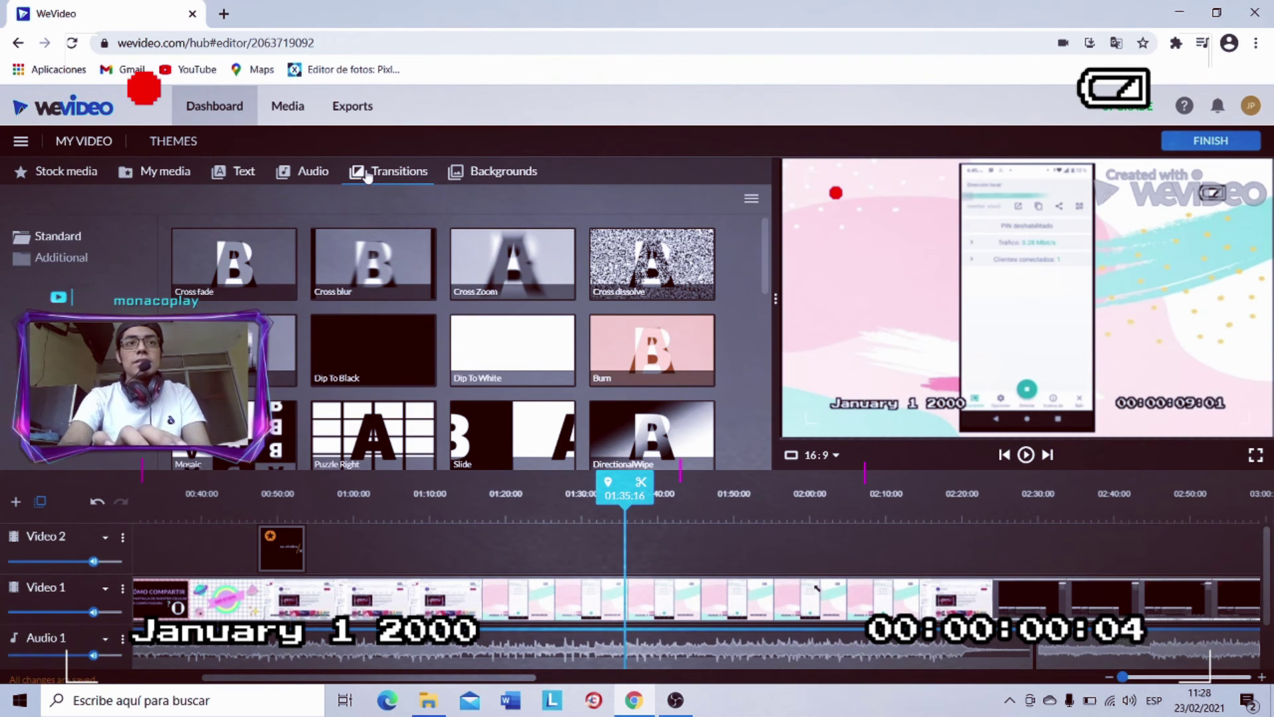
click(244, 186)
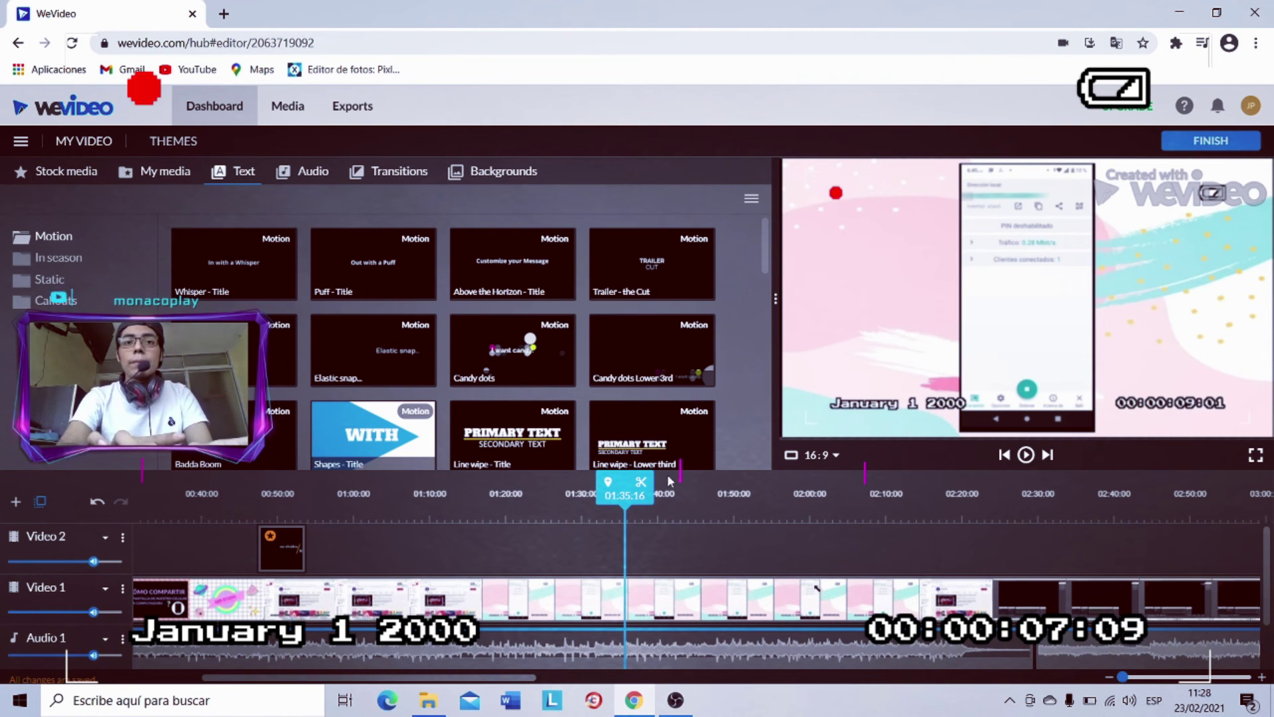
- Split the Video 1 clip at 02:00.16
drag(631, 491, 816, 539)
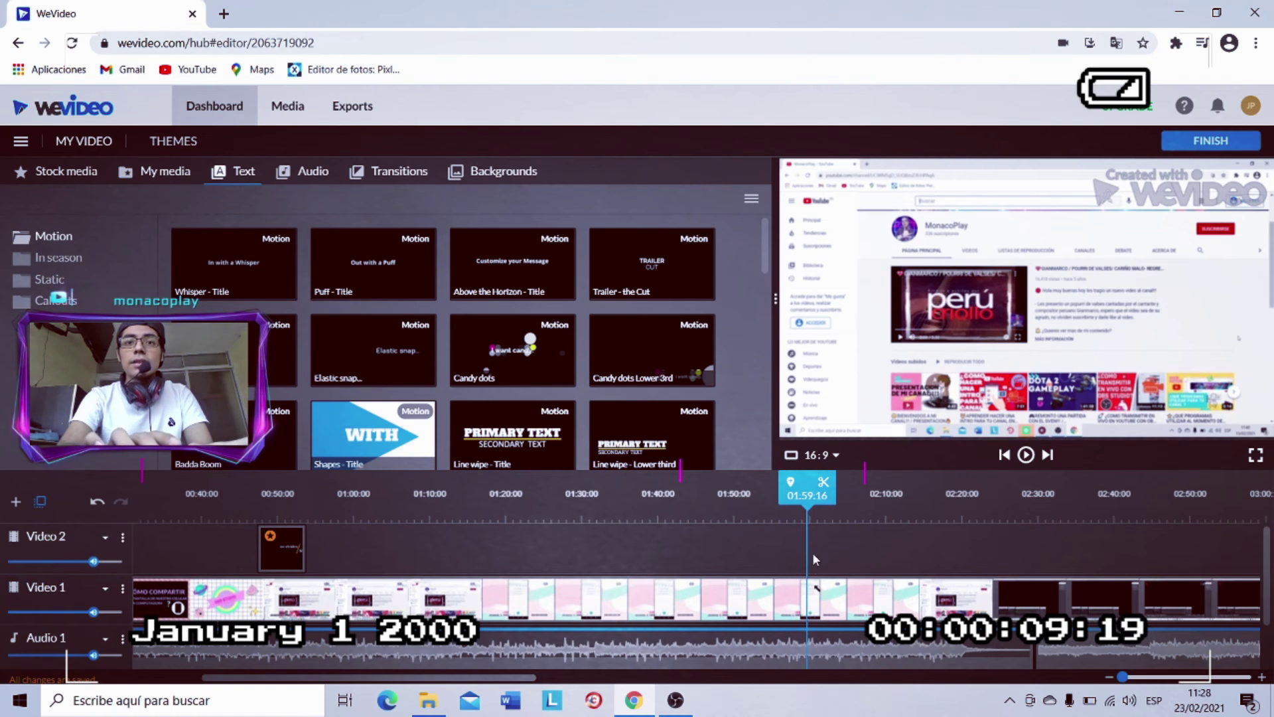
click(817, 595)
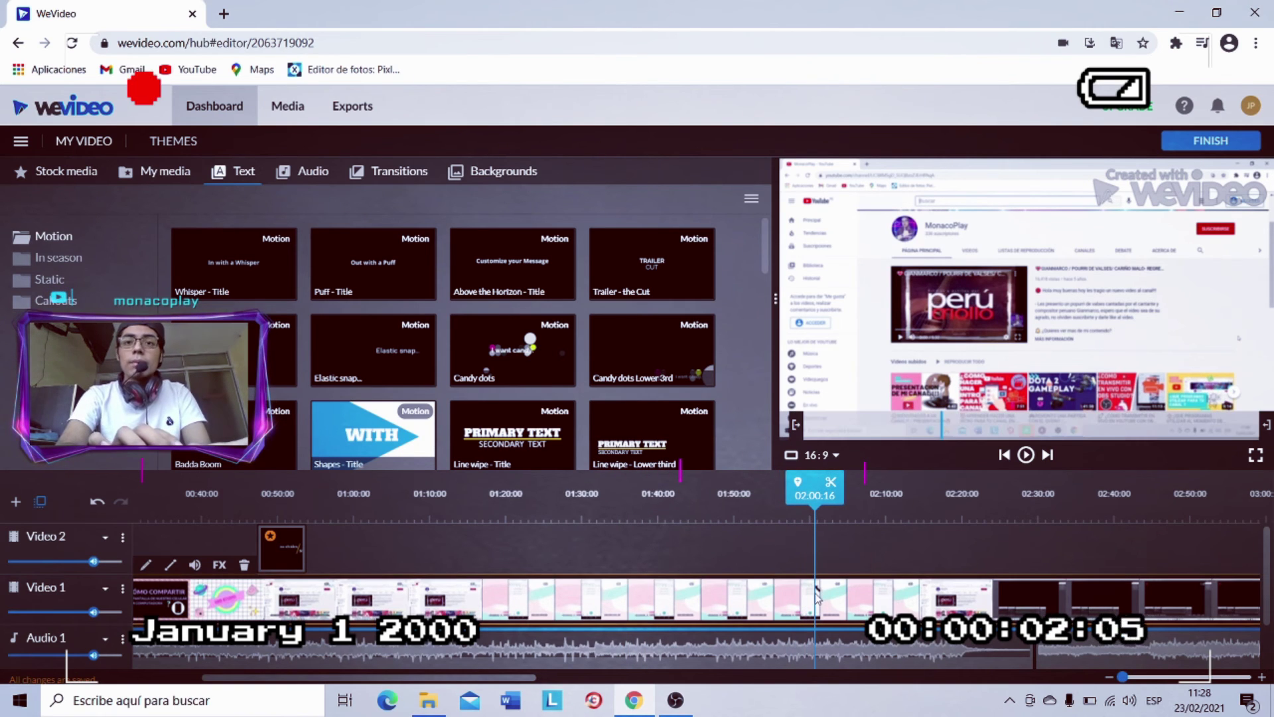
click(833, 488)
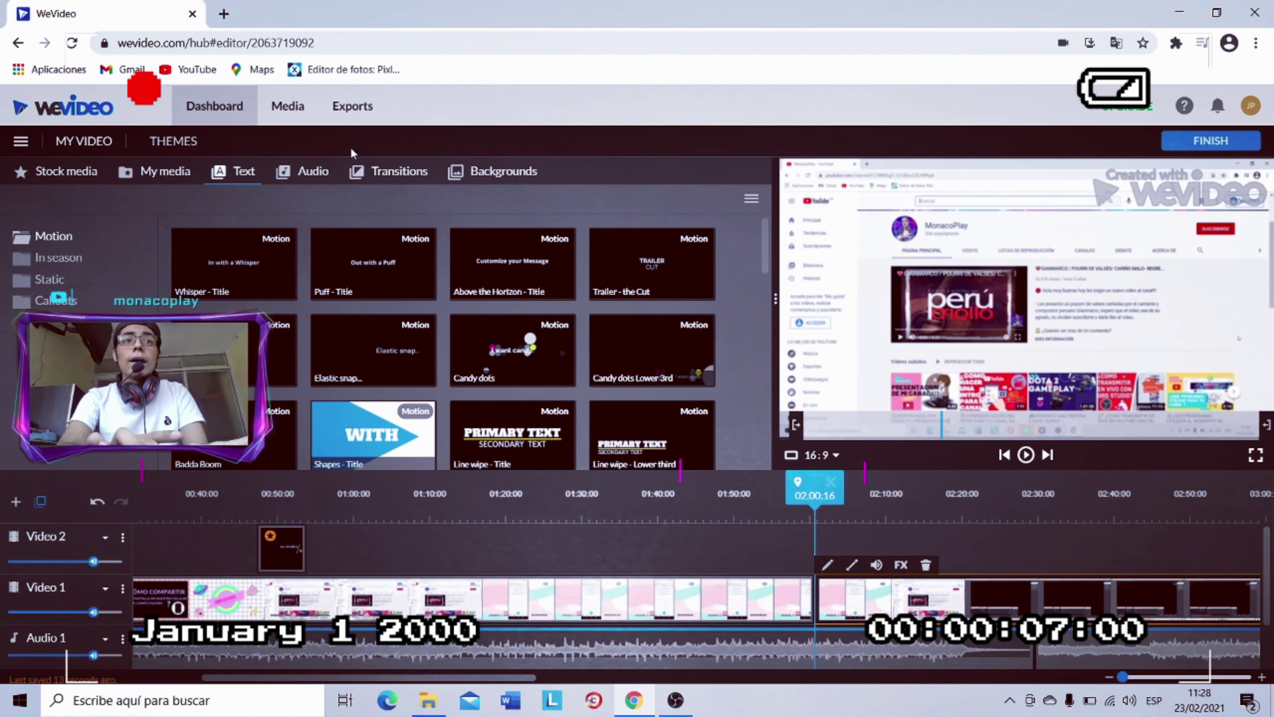
- Try a standard transition between the two Video 1 clips at the 02:00.16 cut and undo it
click(382, 172)
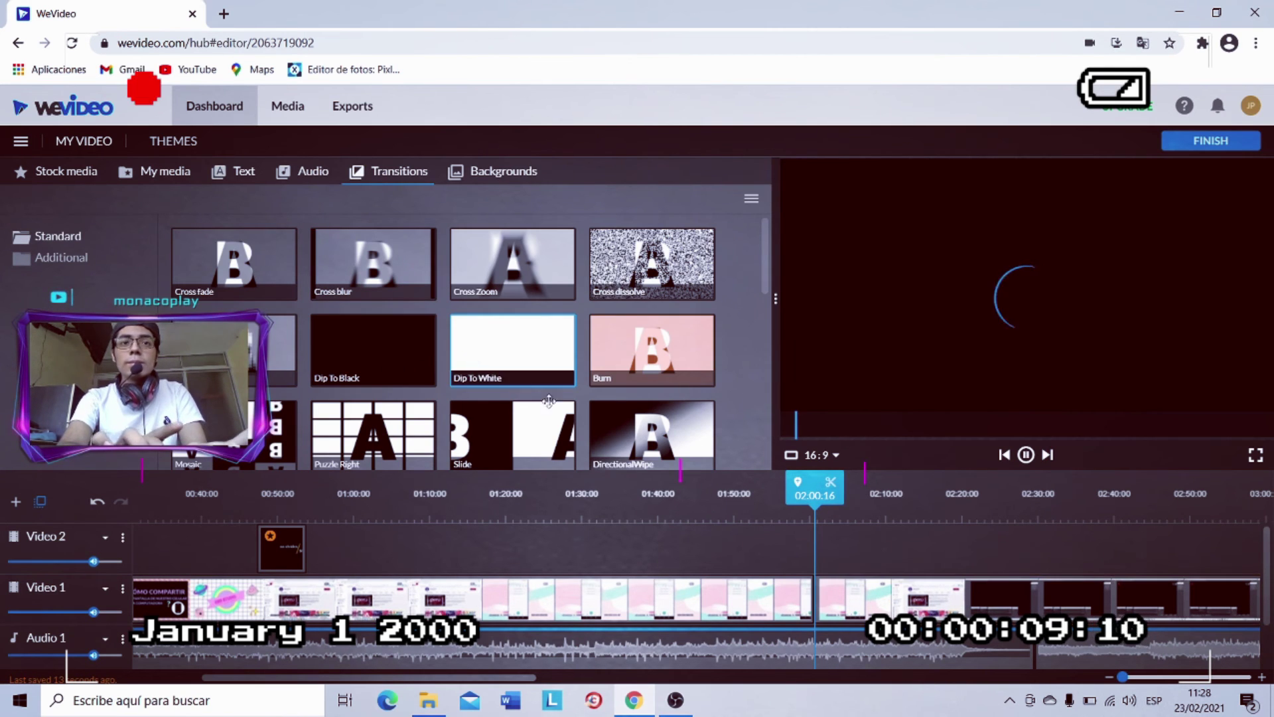
drag(764, 522, 817, 597)
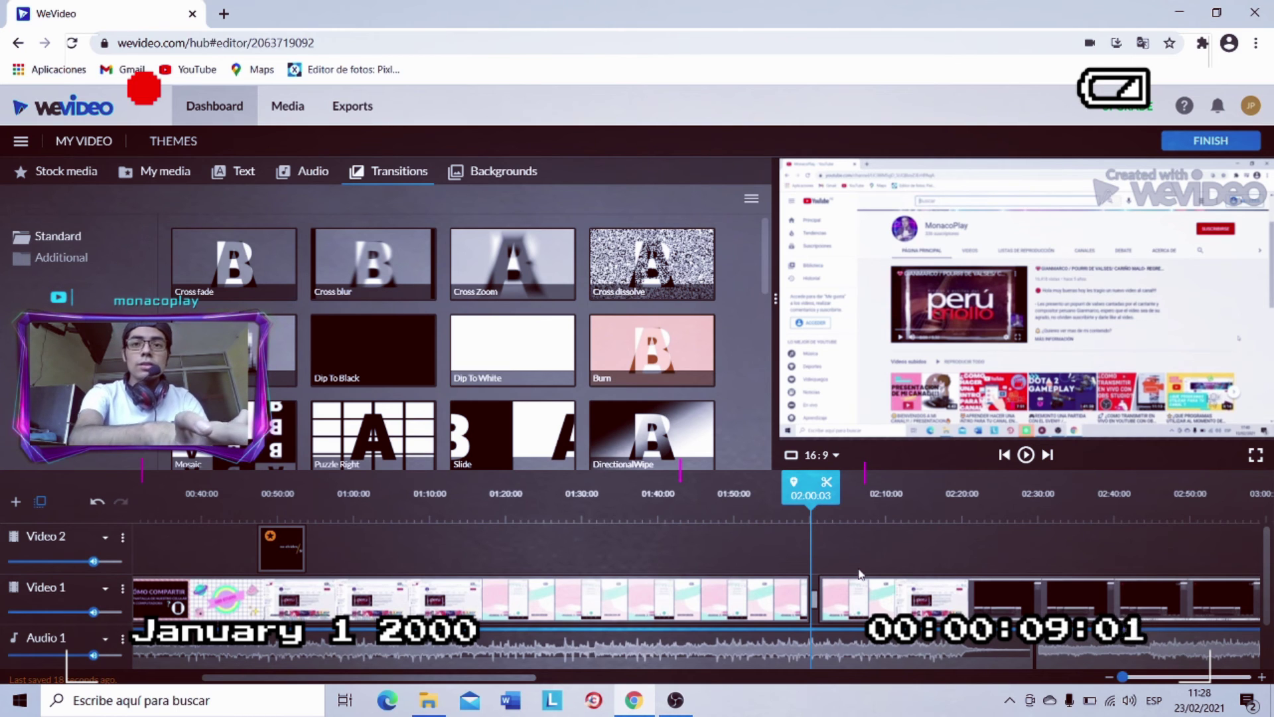
key(ctrl+z)
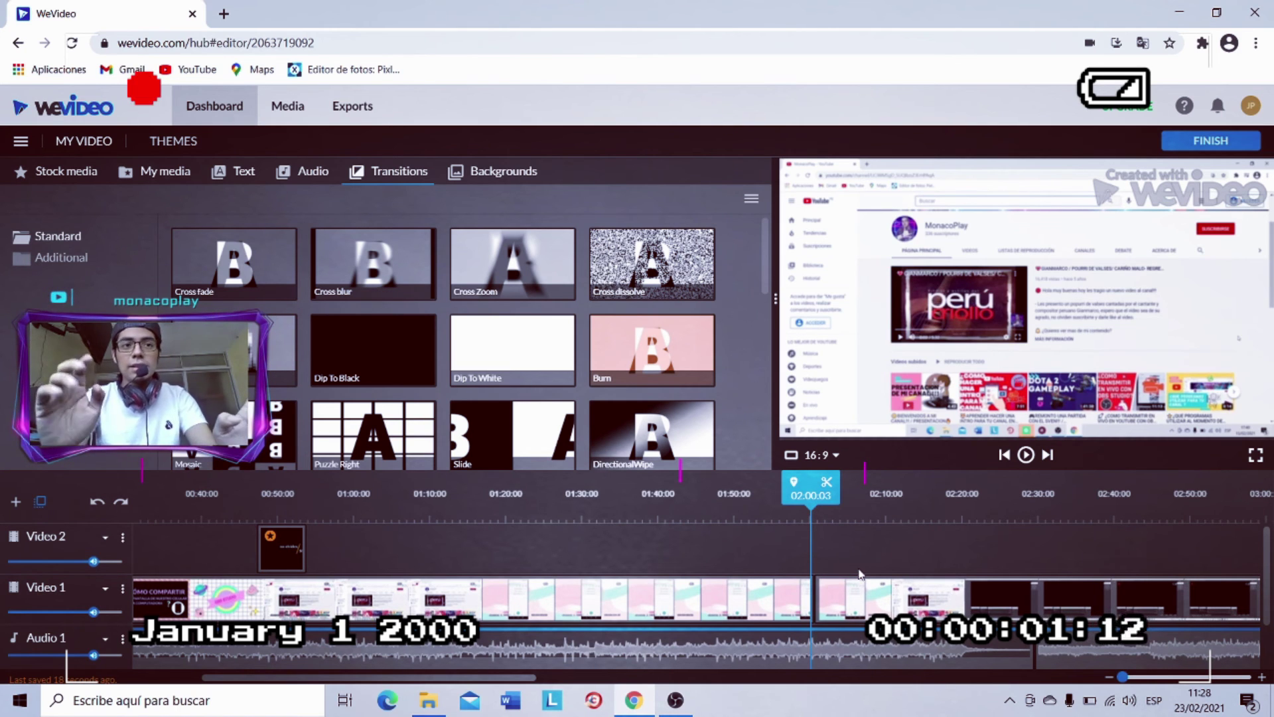
- Move the playhead to 00:11.23, redo the transition at the Video 1 cut and undo it again
drag(811, 498, 162, 498)
drag(2, 678, 3, 682)
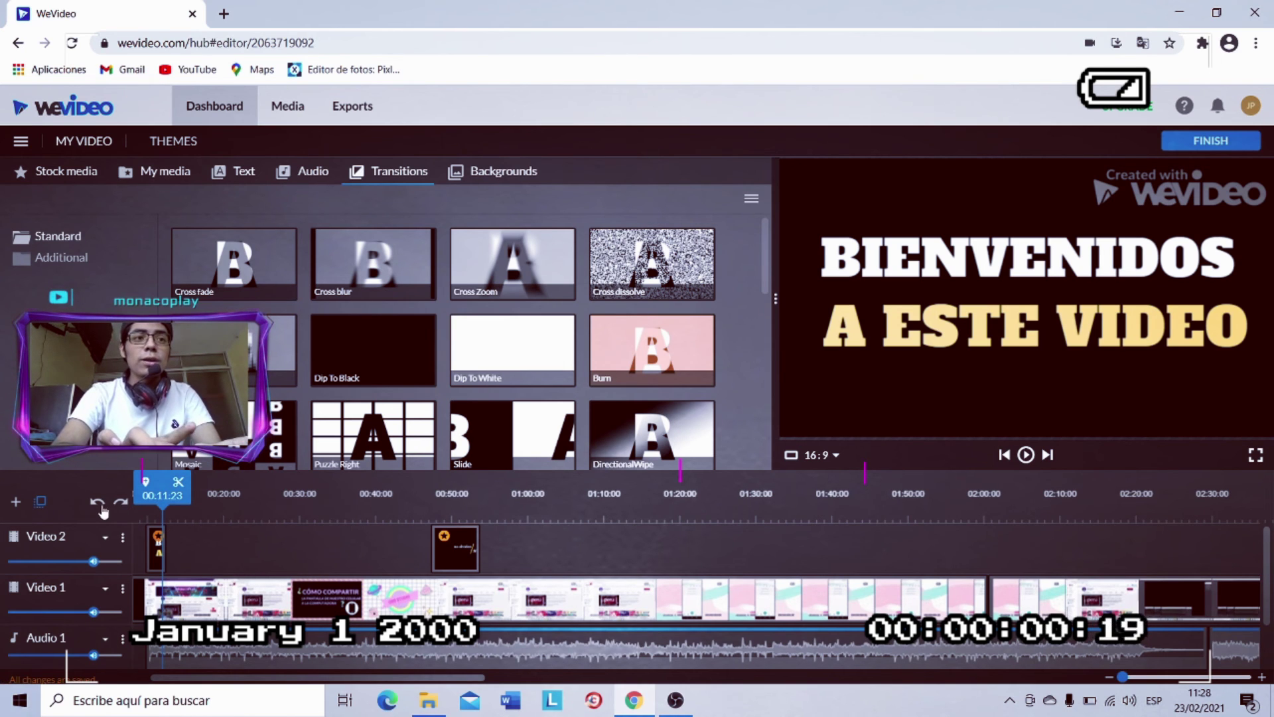
click(119, 502)
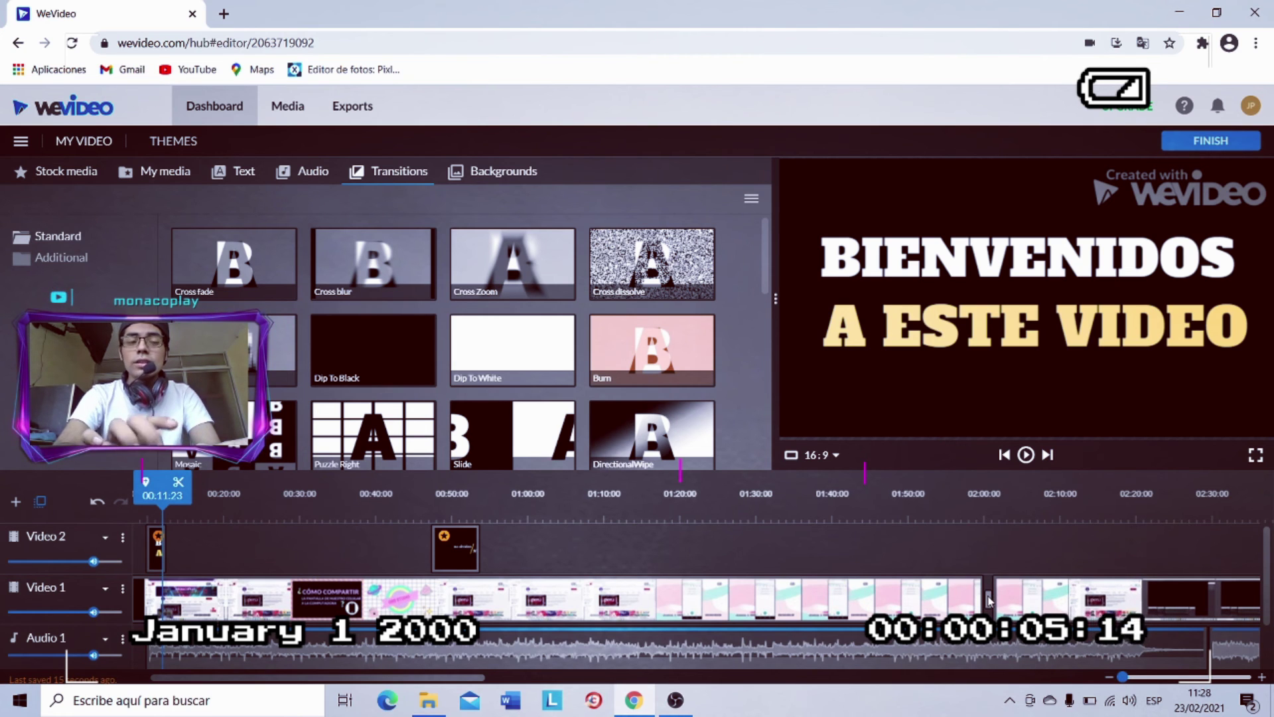
click(97, 503)
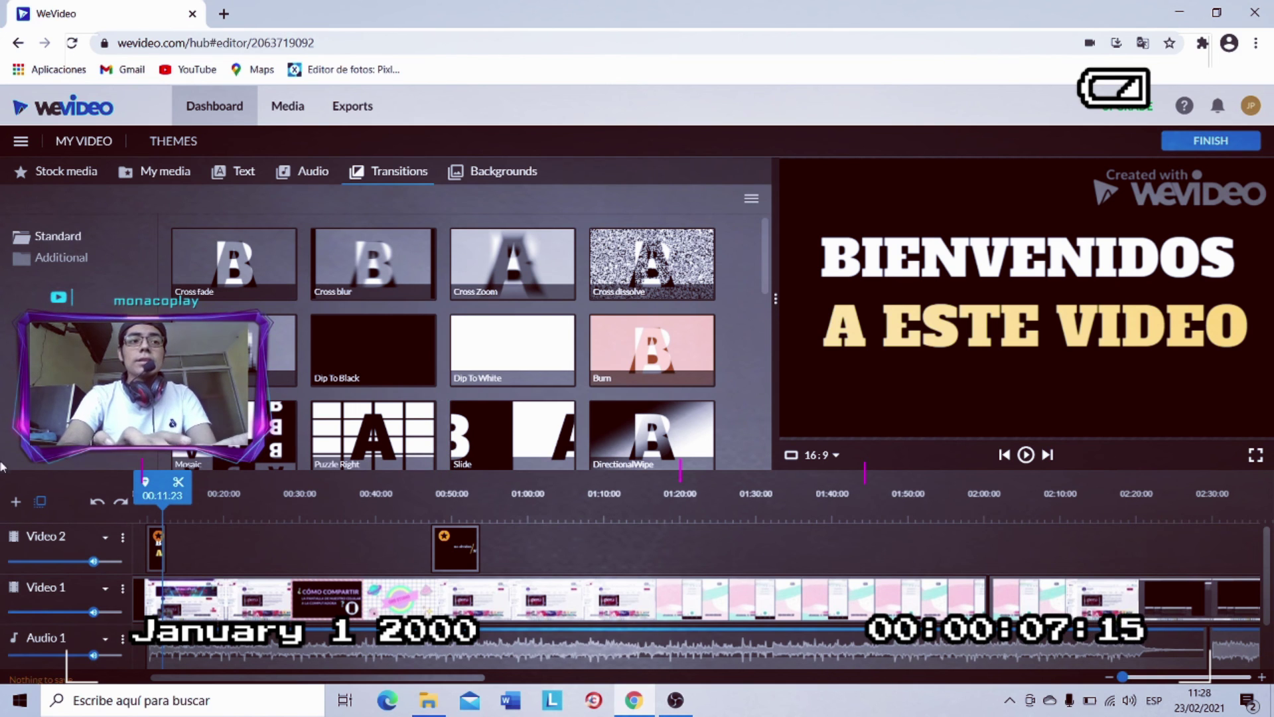
- Add a new video track named Video 3 to the timeline
click(16, 502)
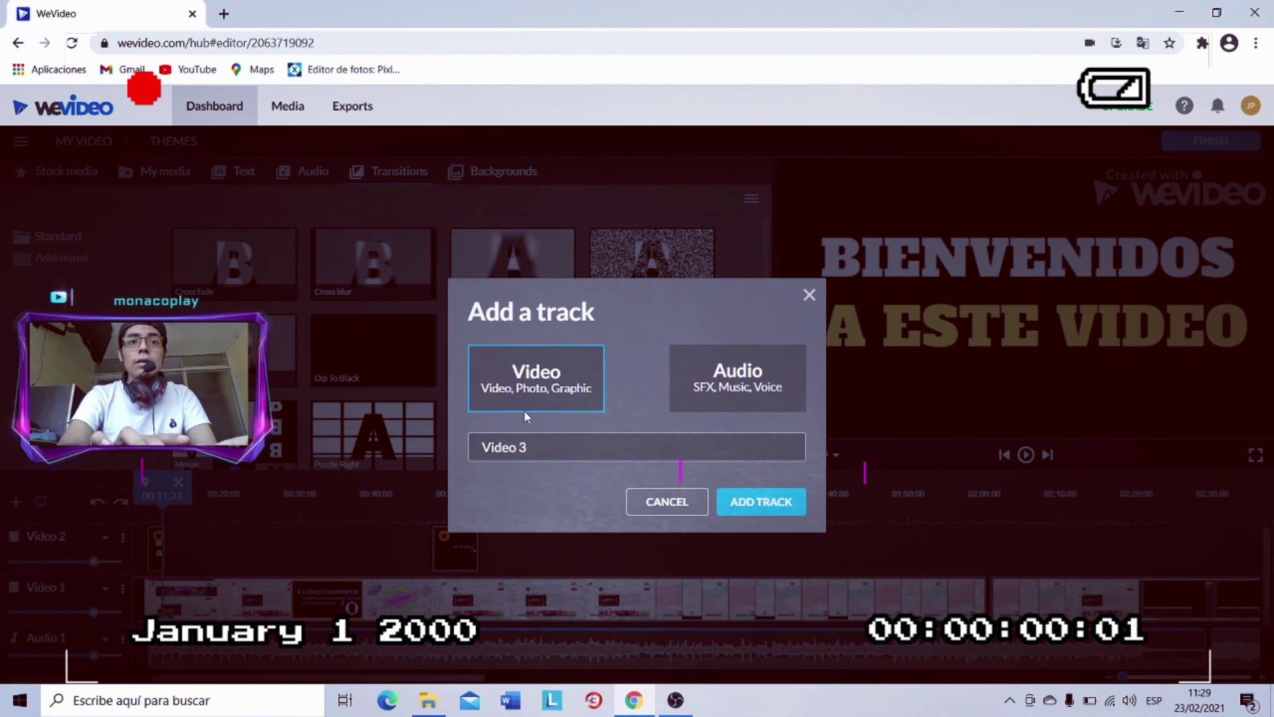
click(811, 295)
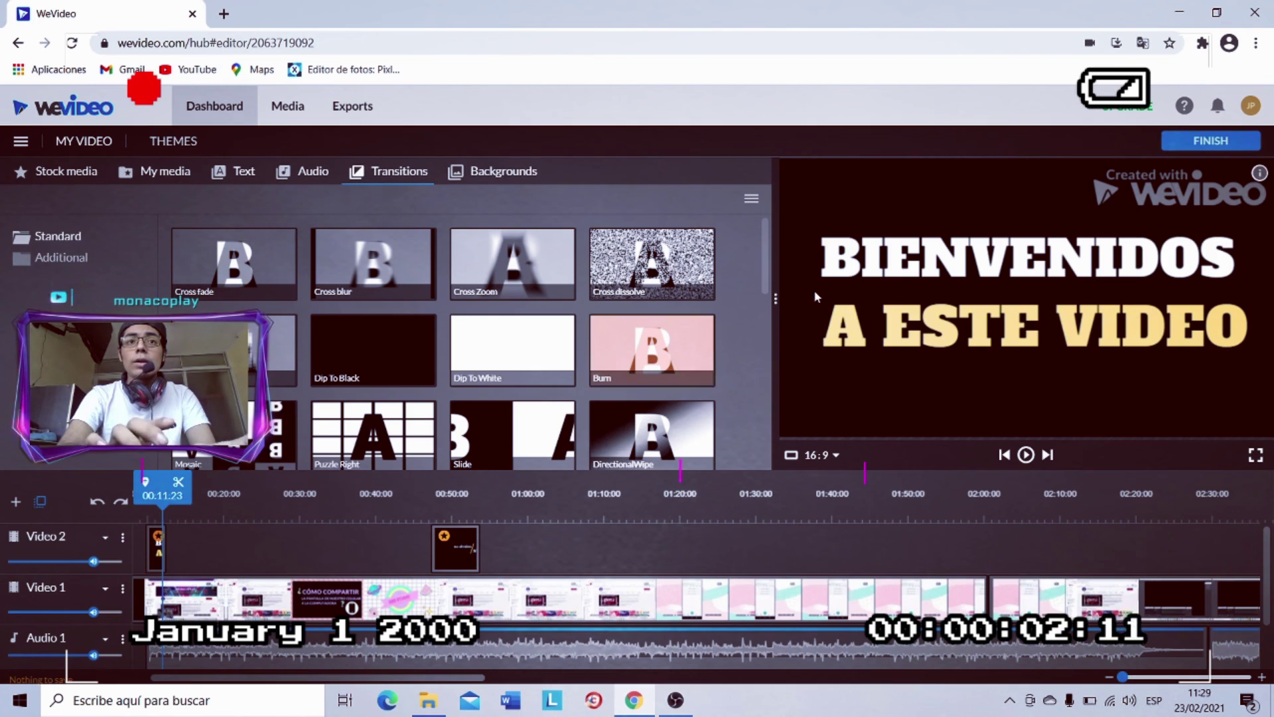
click(15, 503)
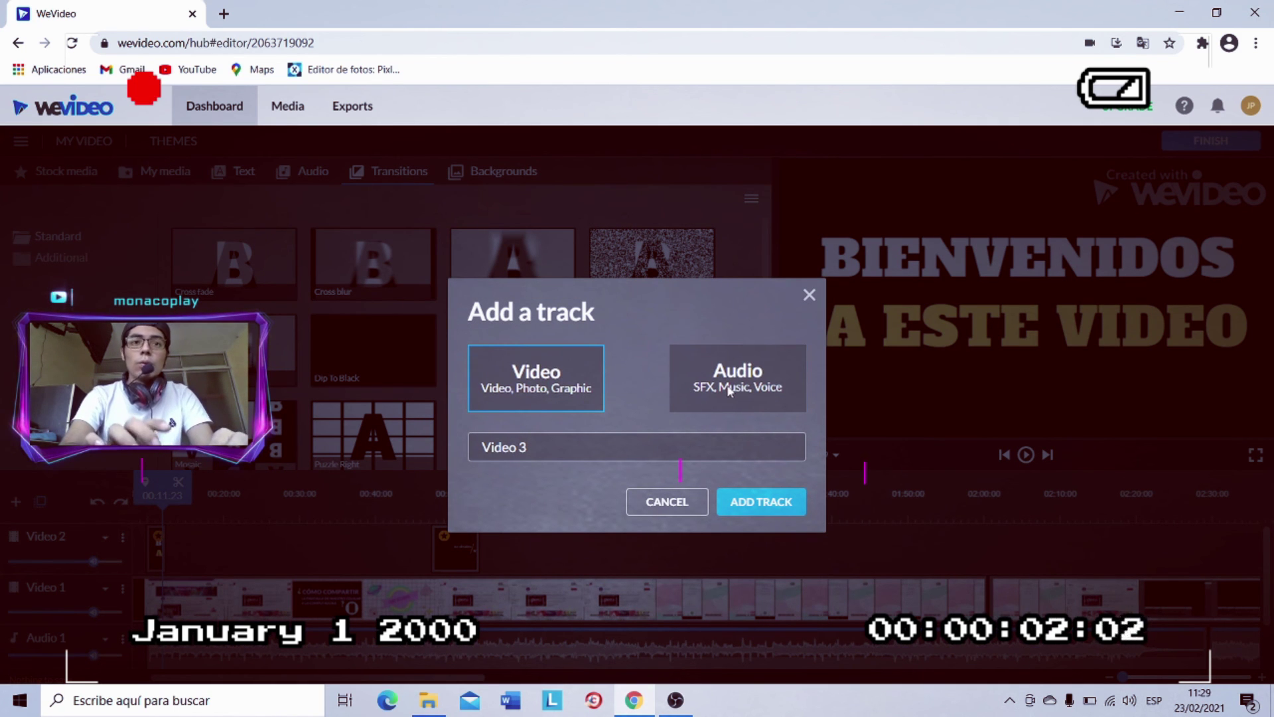
click(697, 385)
click(584, 390)
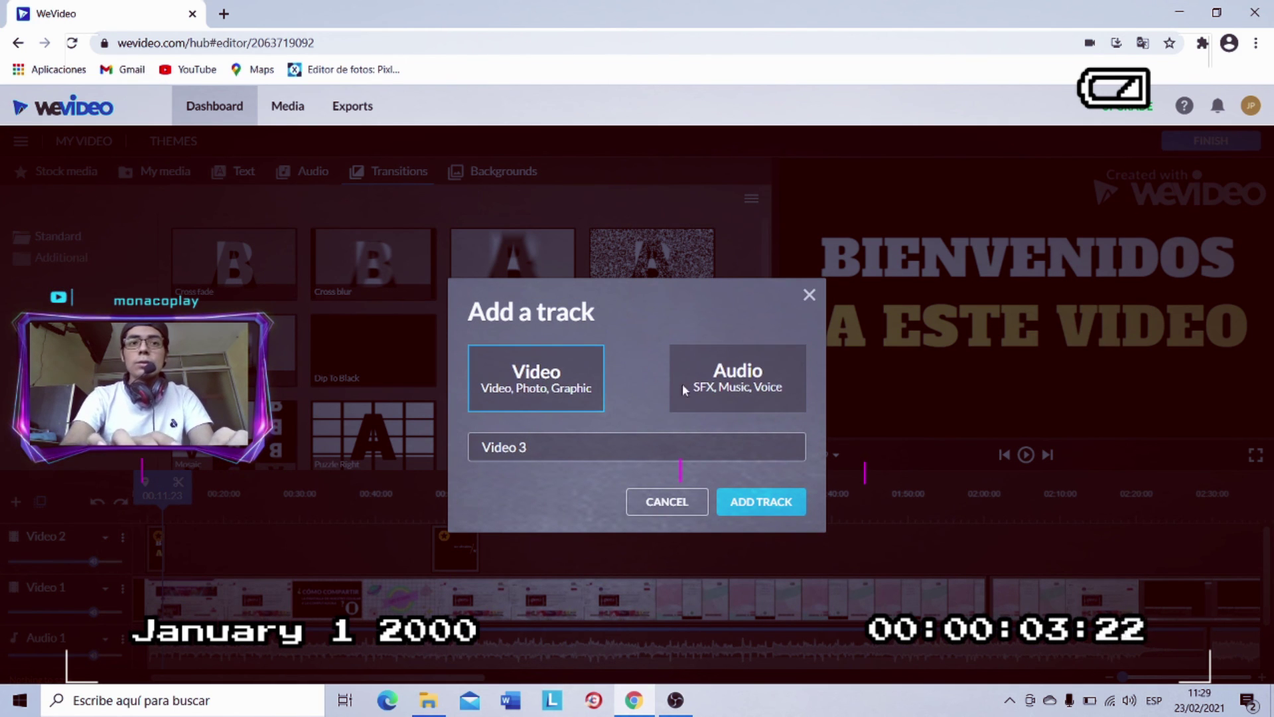
click(756, 397)
click(595, 382)
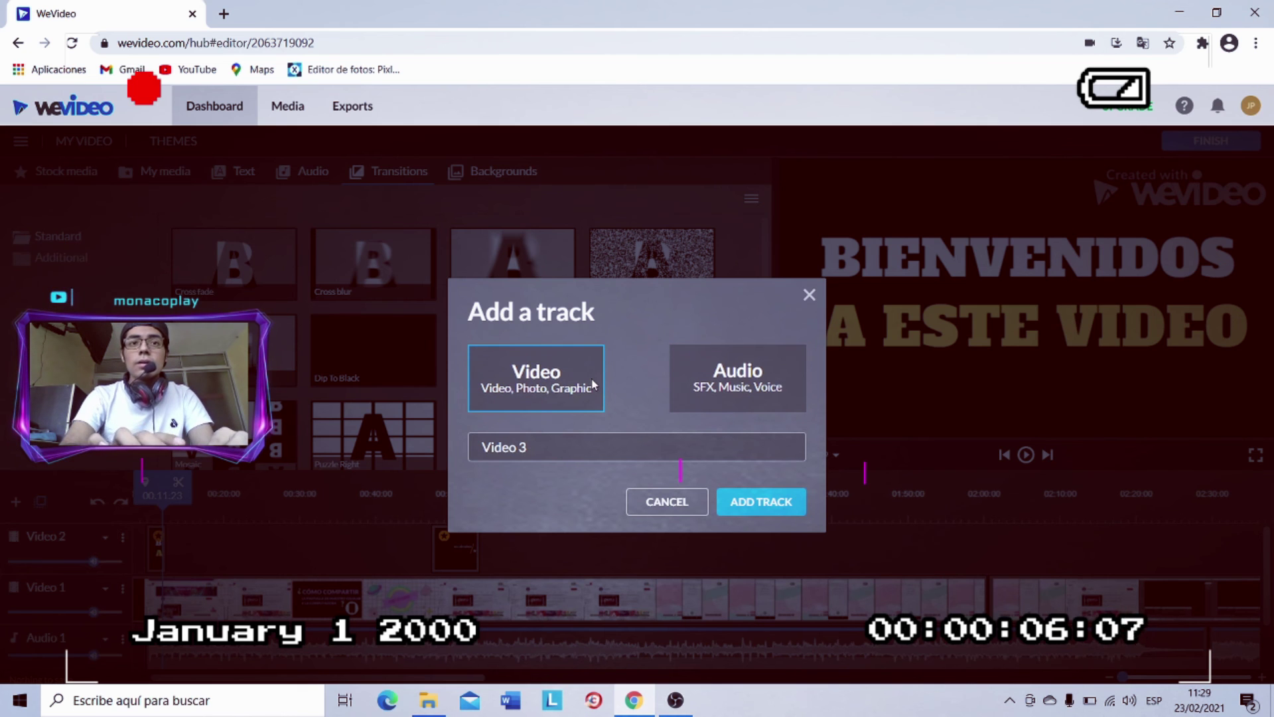
click(756, 501)
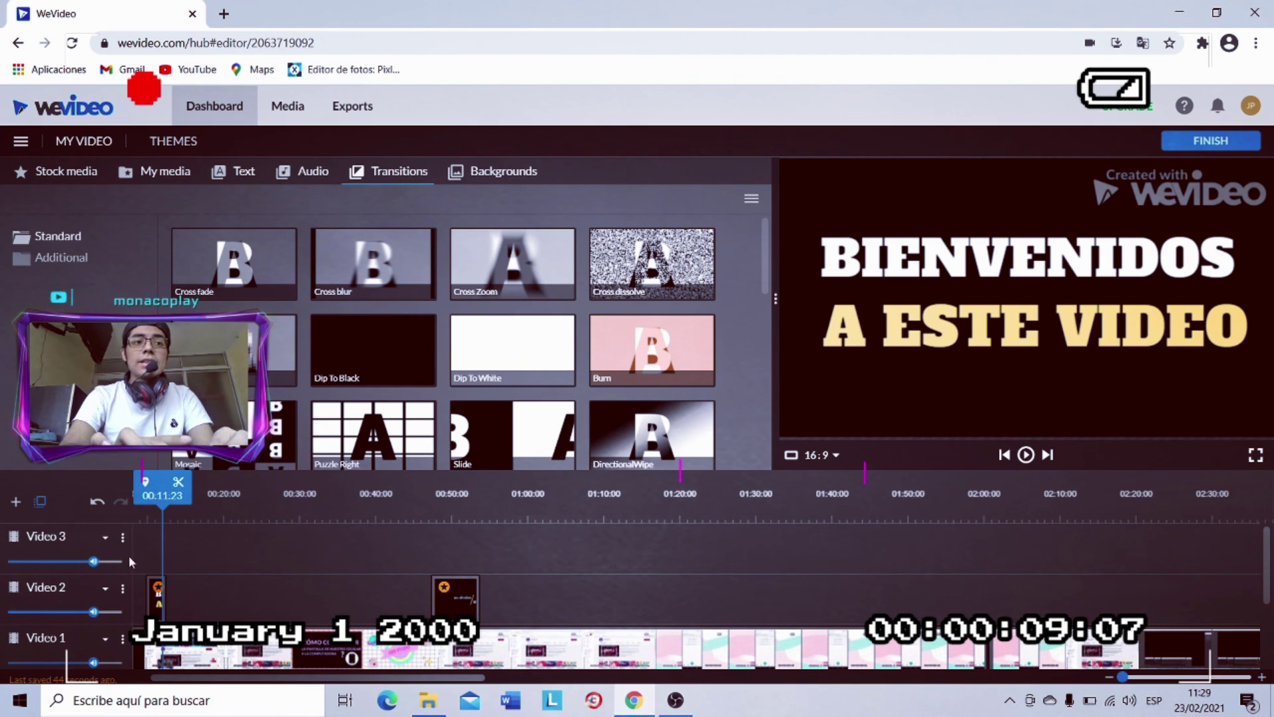
- Add a new audio track named Audio 2 and look through the timeline's track list
click(18, 509)
click(729, 403)
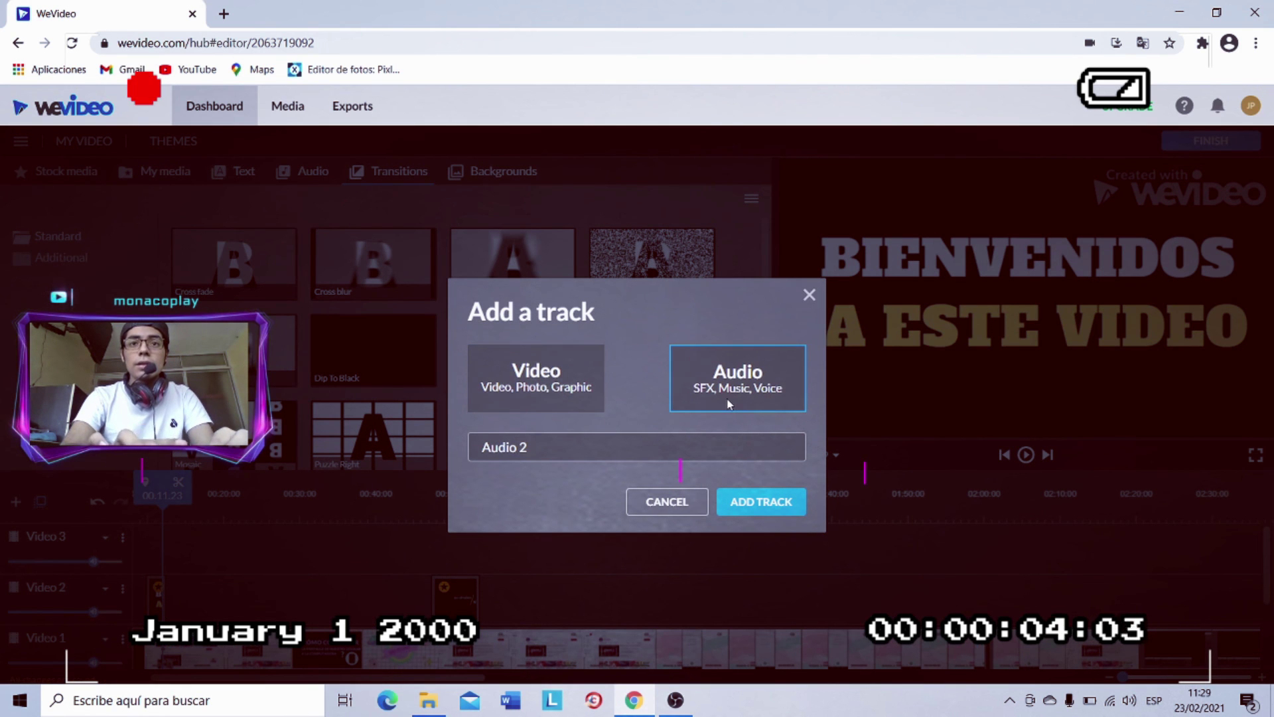
click(767, 501)
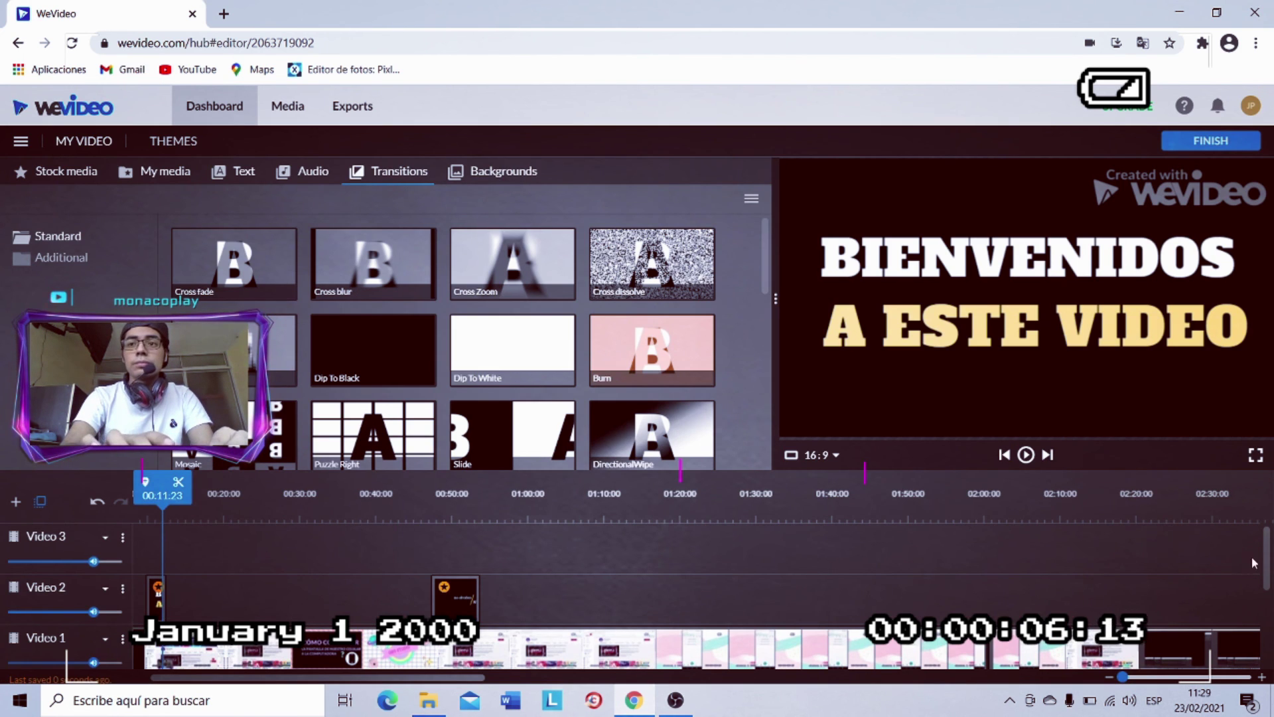
scroll(1252, 563, down, 3)
scroll(1252, 563, up, 3)
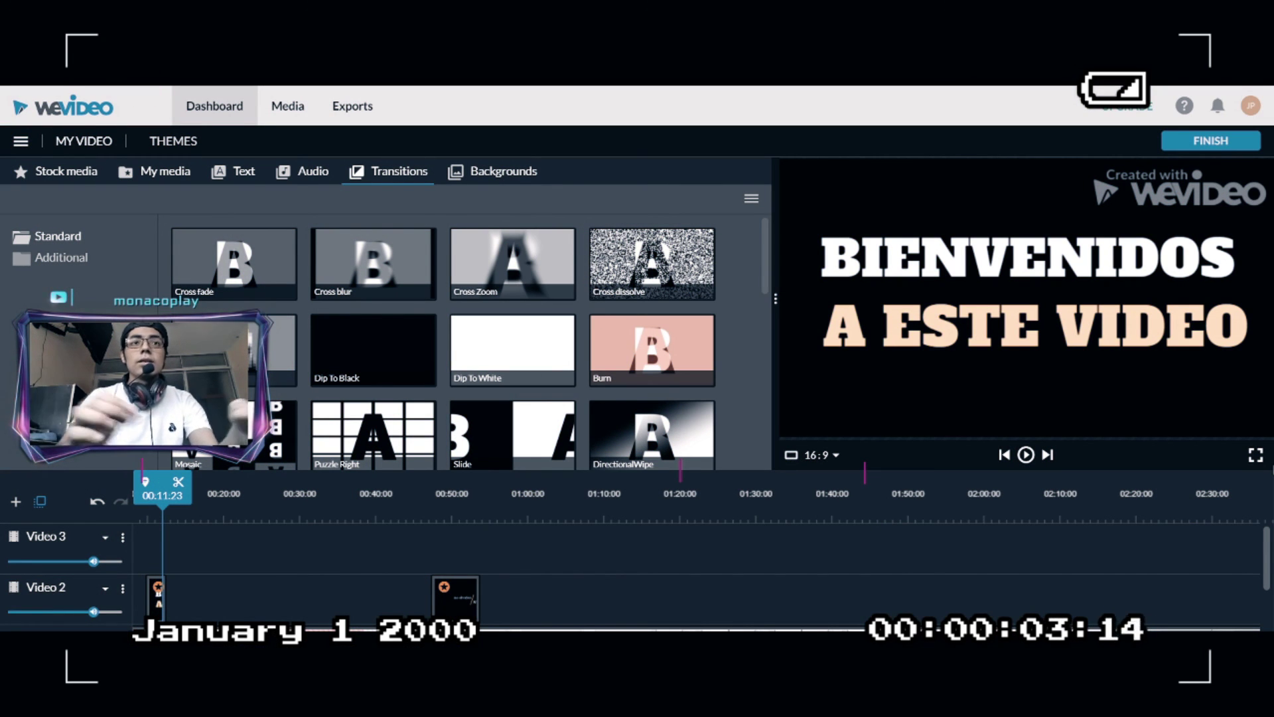
- Start finishing the project for export and enter "nuevo" as the export title
click(1193, 144)
click(599, 393)
key(ctrl+a)
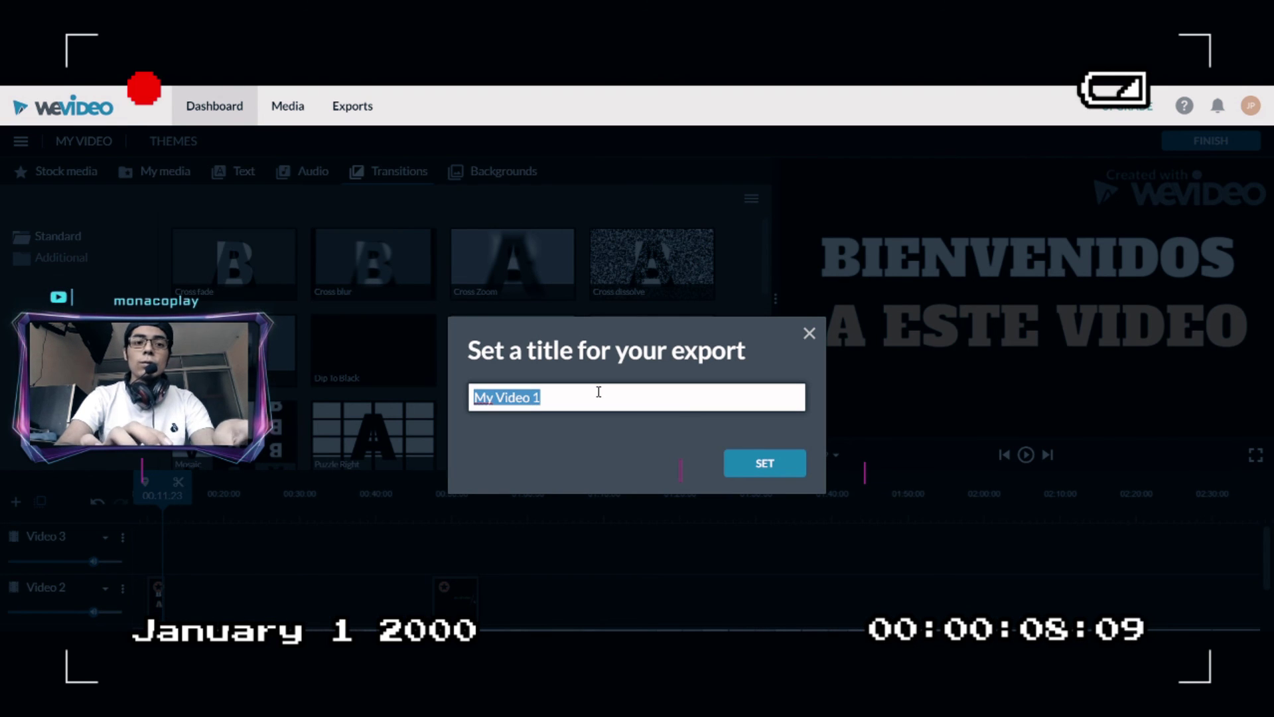
text(nuevo)
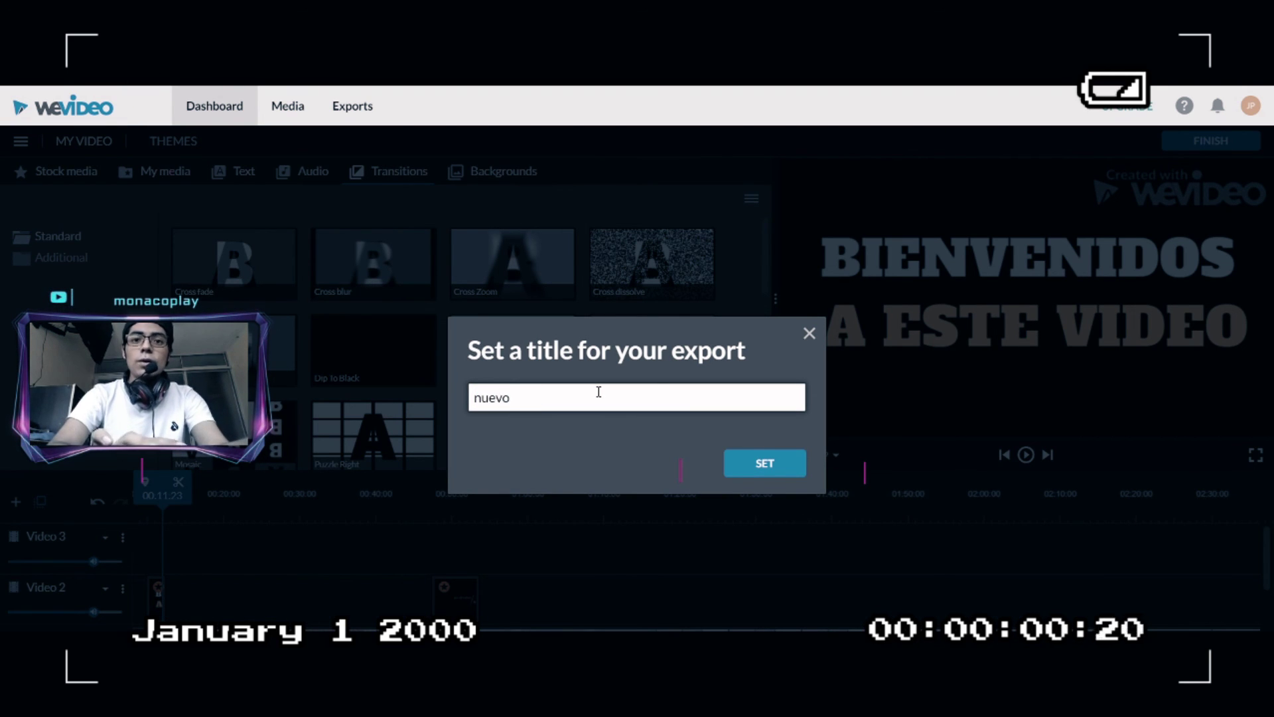